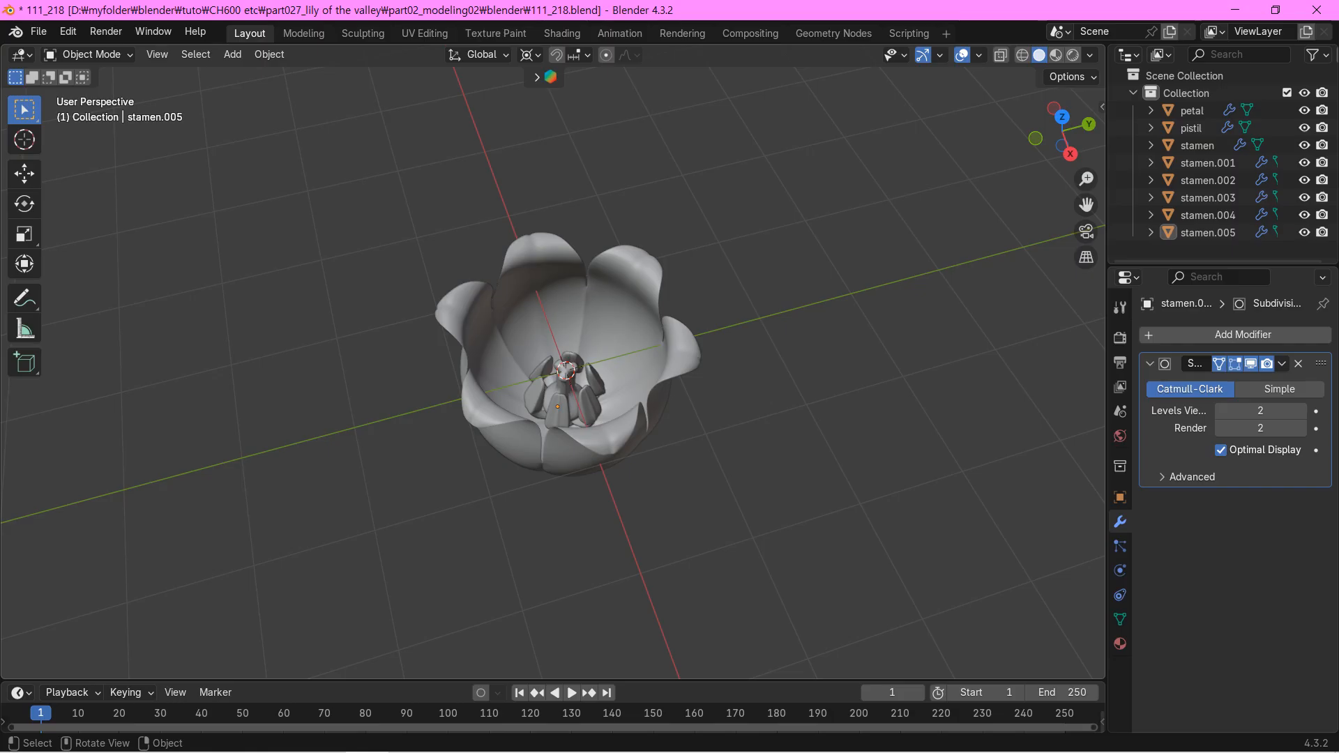
# Step: Select all petal, pistil and stamen objects and move them into a new collection named flower
pyautogui.press('a')
pyautogui.press('m')
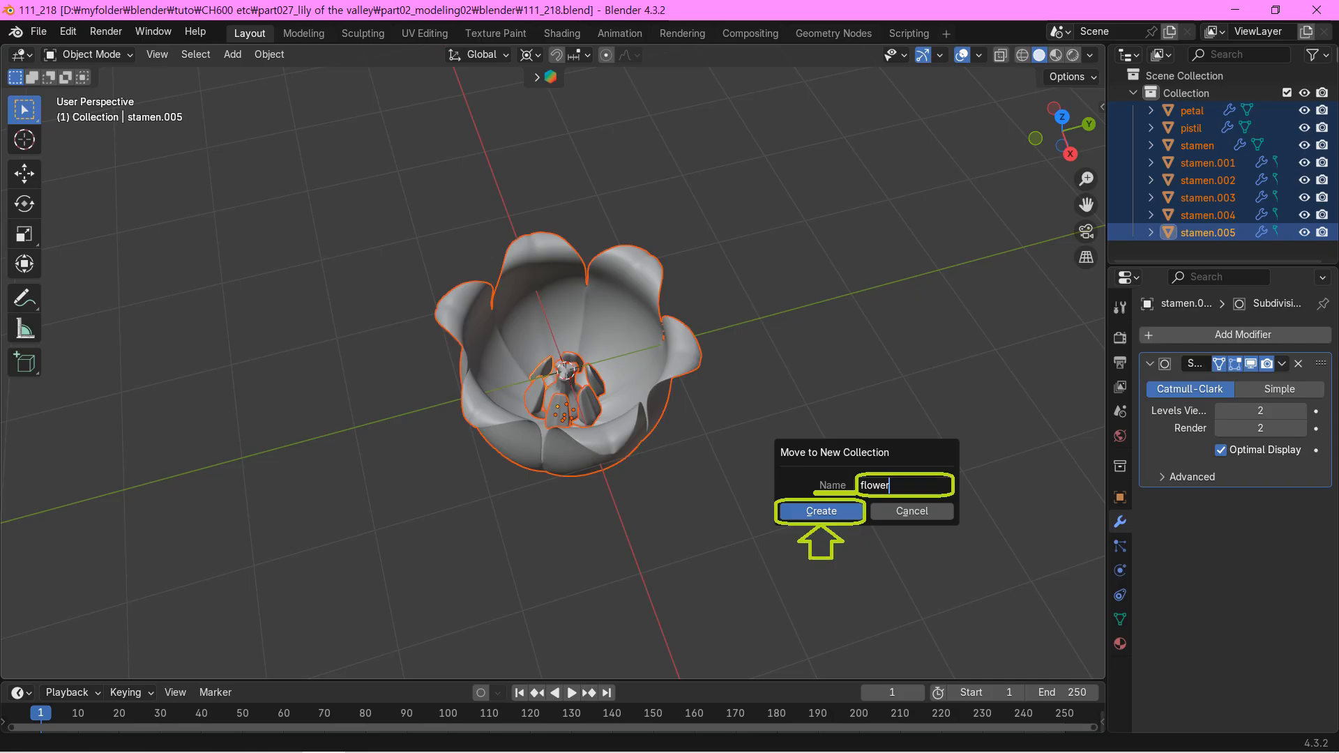
pyautogui.press('Return')
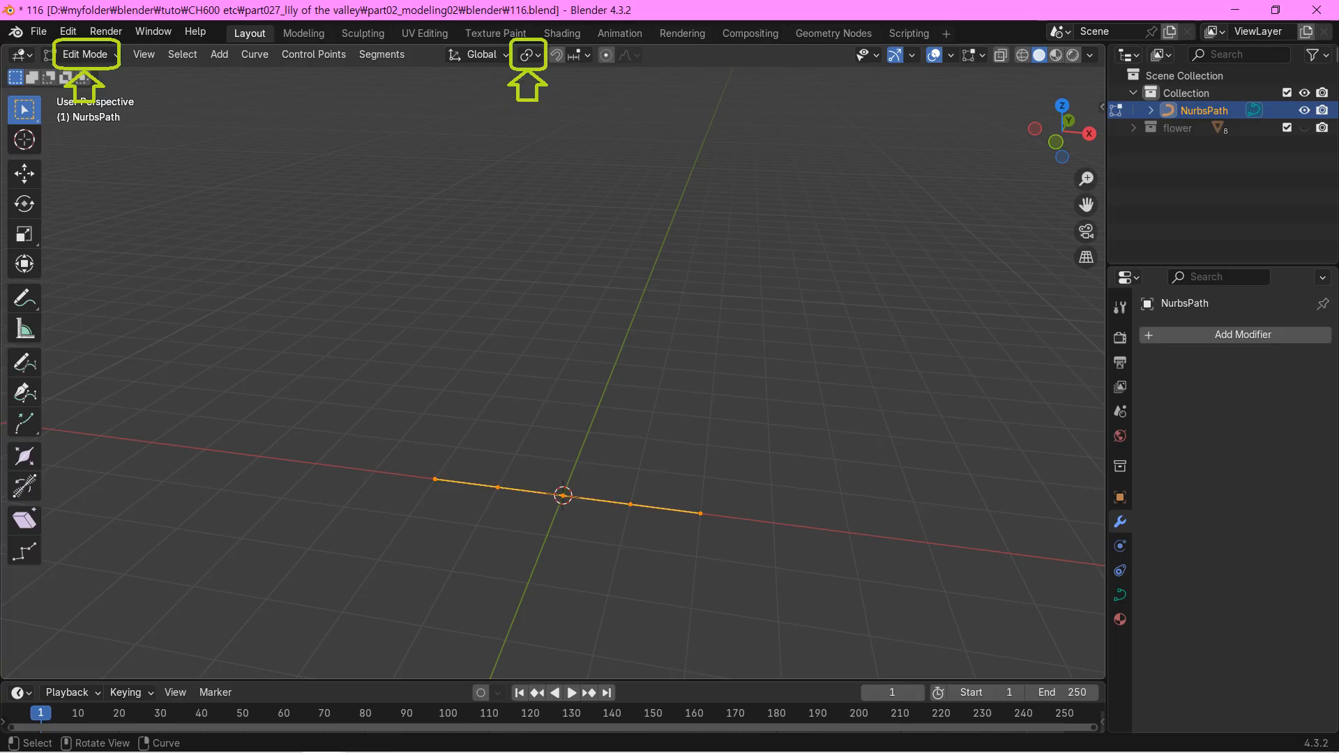
# Step: Rotate all points of the NURBS path -90° about the Y axis so the path stands upright
pyautogui.press('r')
pyautogui.press('y')
pyautogui.press('-')
pyautogui.press('9')
pyautogui.press('0')
pyautogui.press('Return')
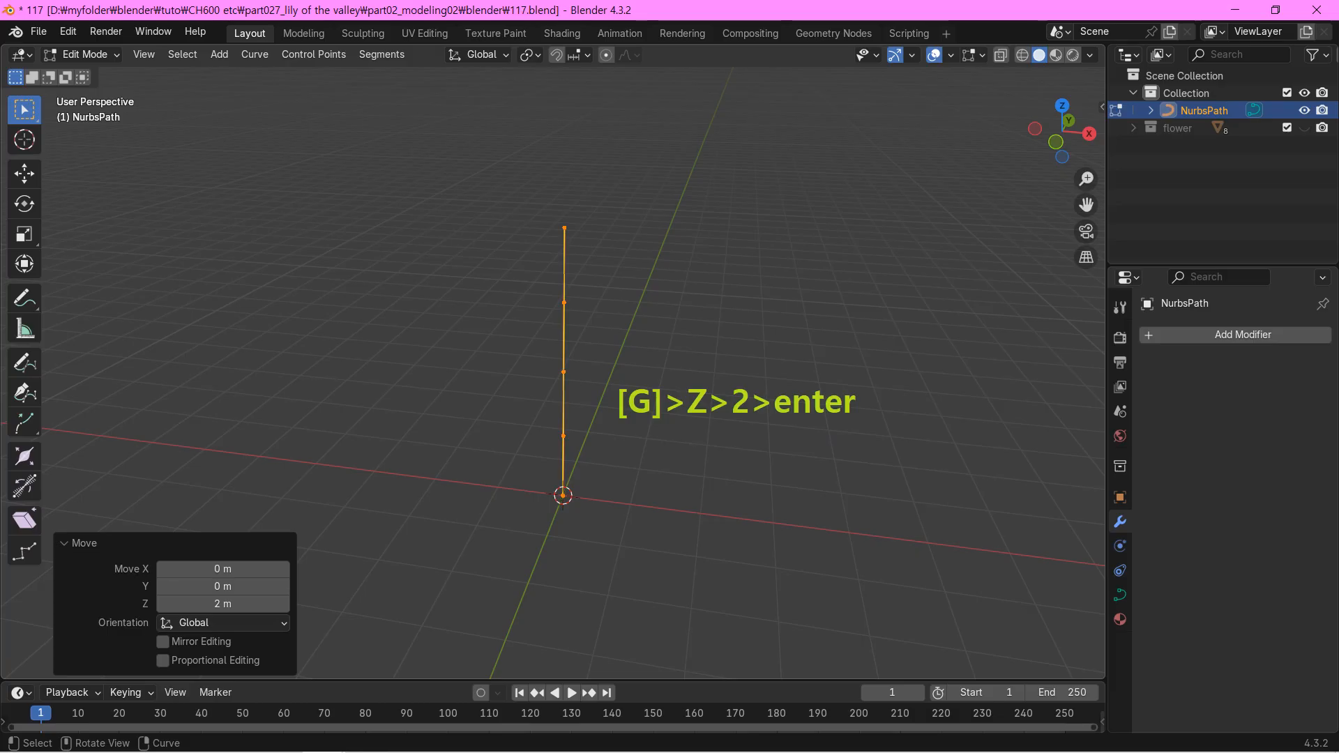
# Step: Taper the stem curve by shrinking the radius at its top control point by a factor of 0.35
pyautogui.press('KP_1')
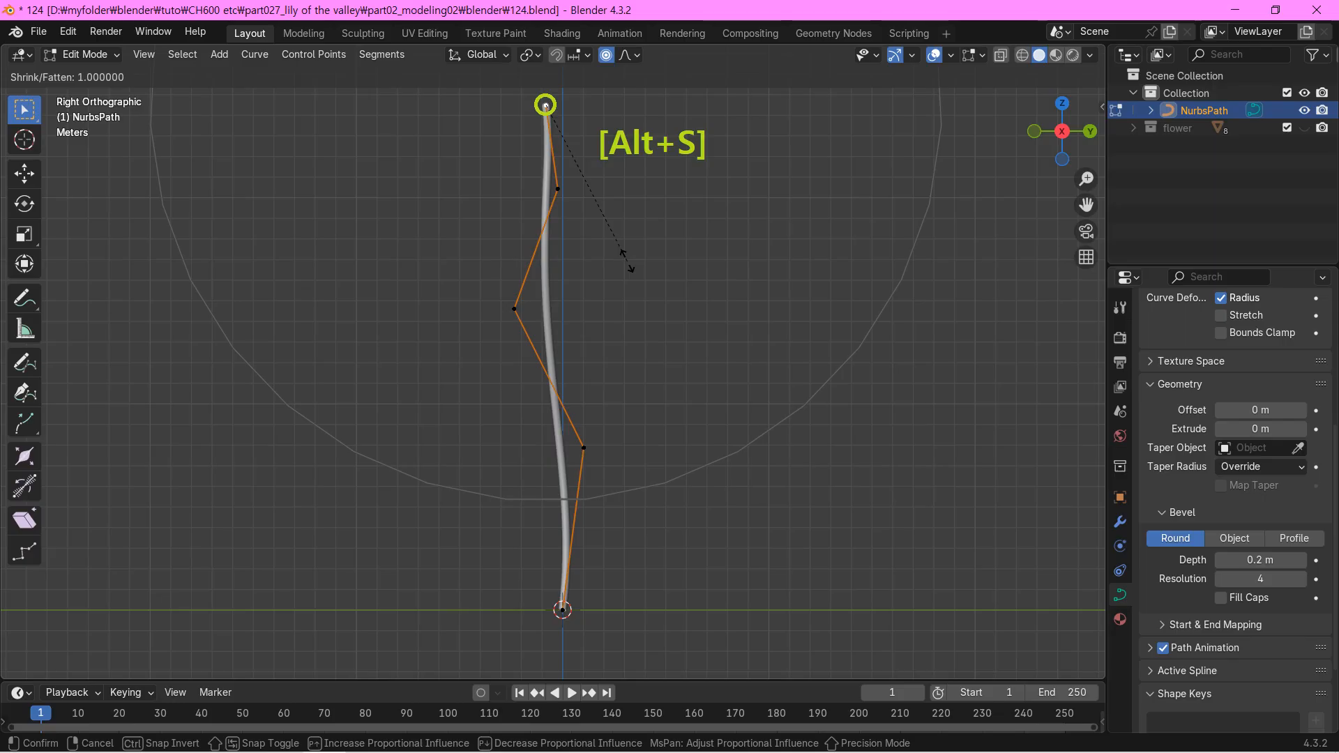
pyautogui.write('0.35')
pyautogui.press('Return')
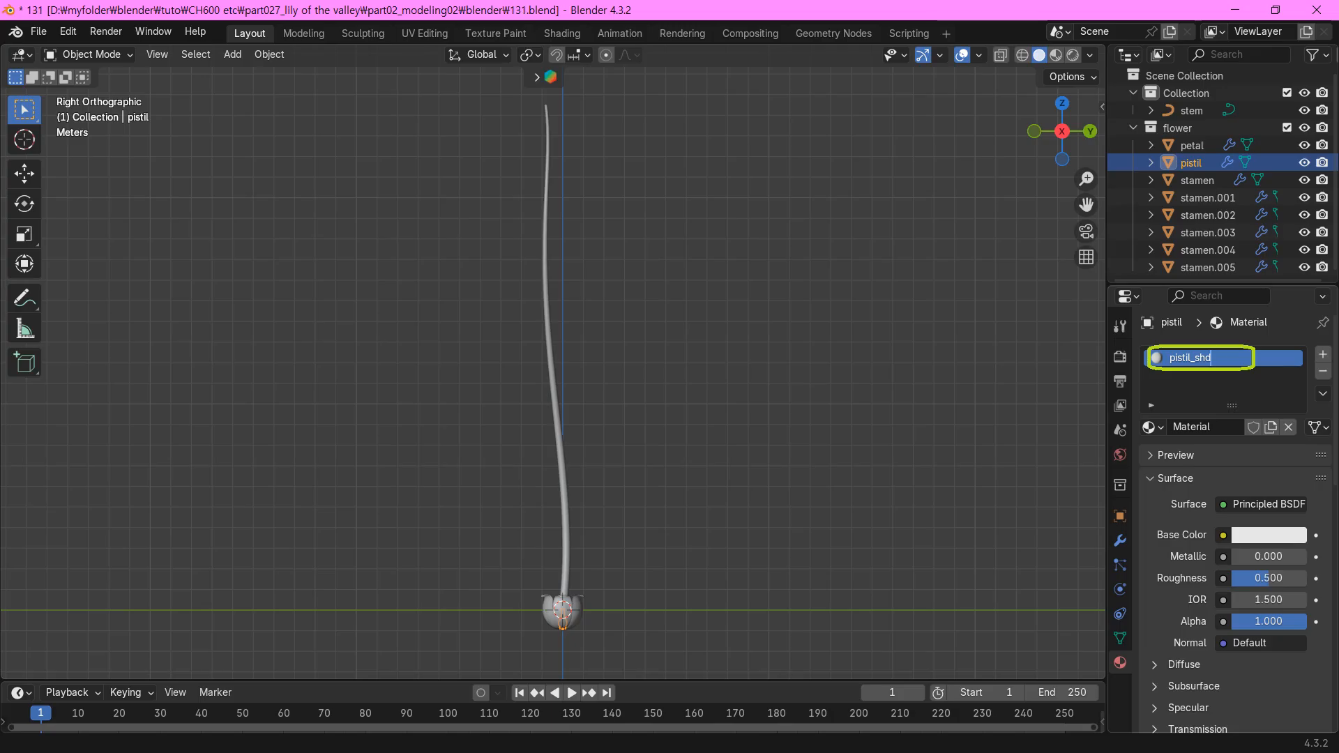
# Step: Isolate the original stamen by hiding all other objects, and add a second material slot to it
pyautogui.click(1198, 180)
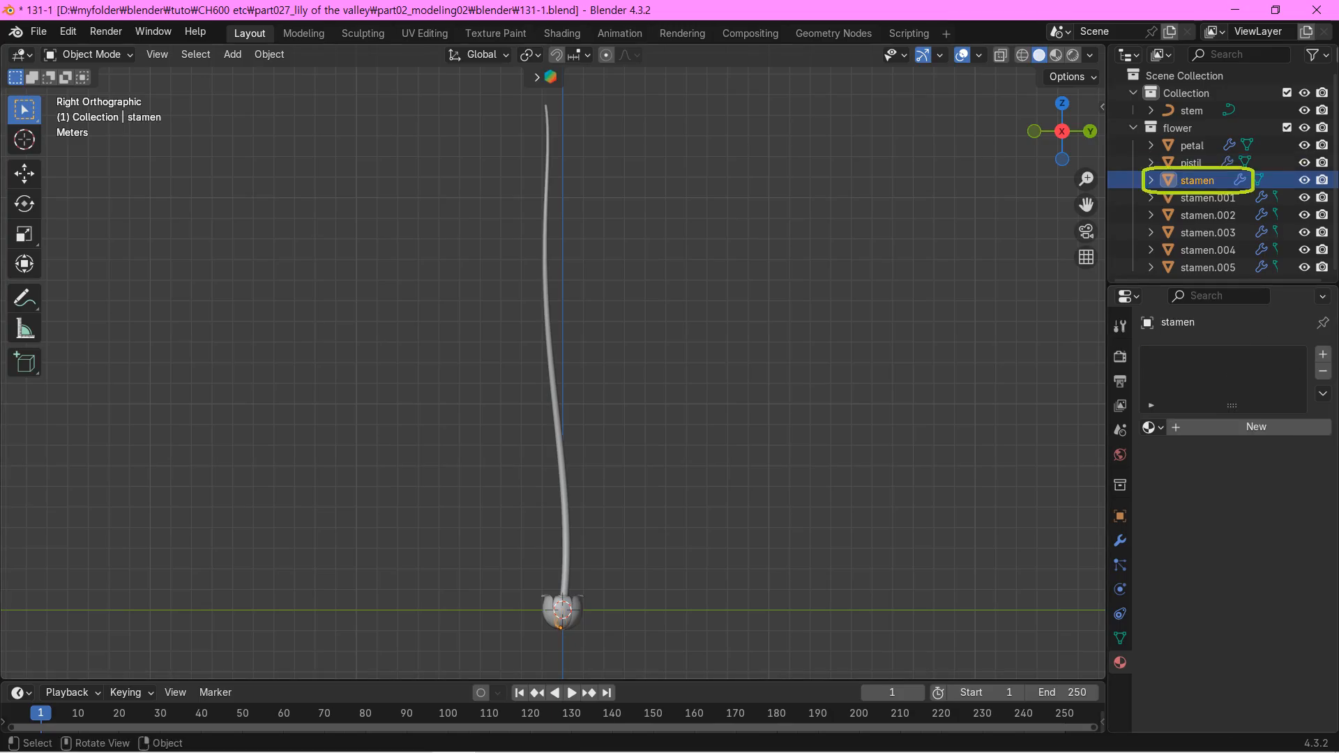
pyautogui.hotkey('shift', 'h')
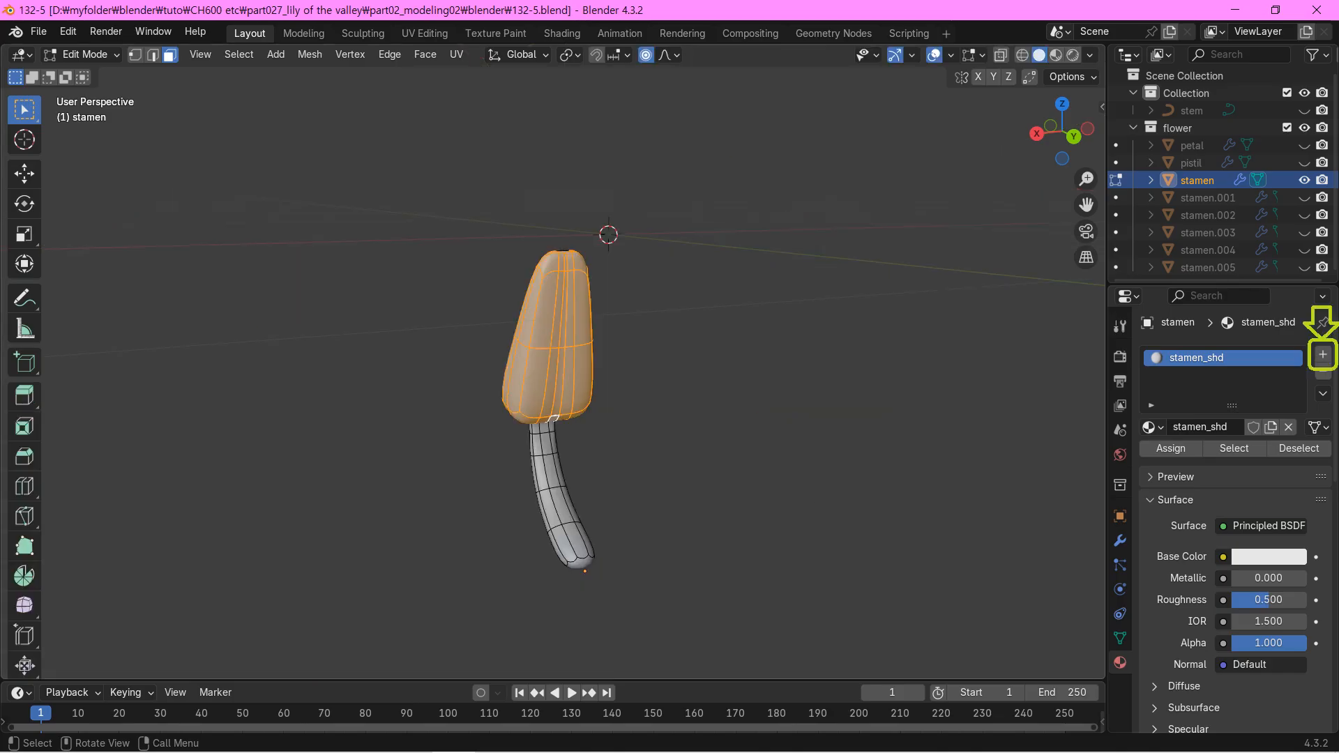
pyautogui.click(1323, 354)
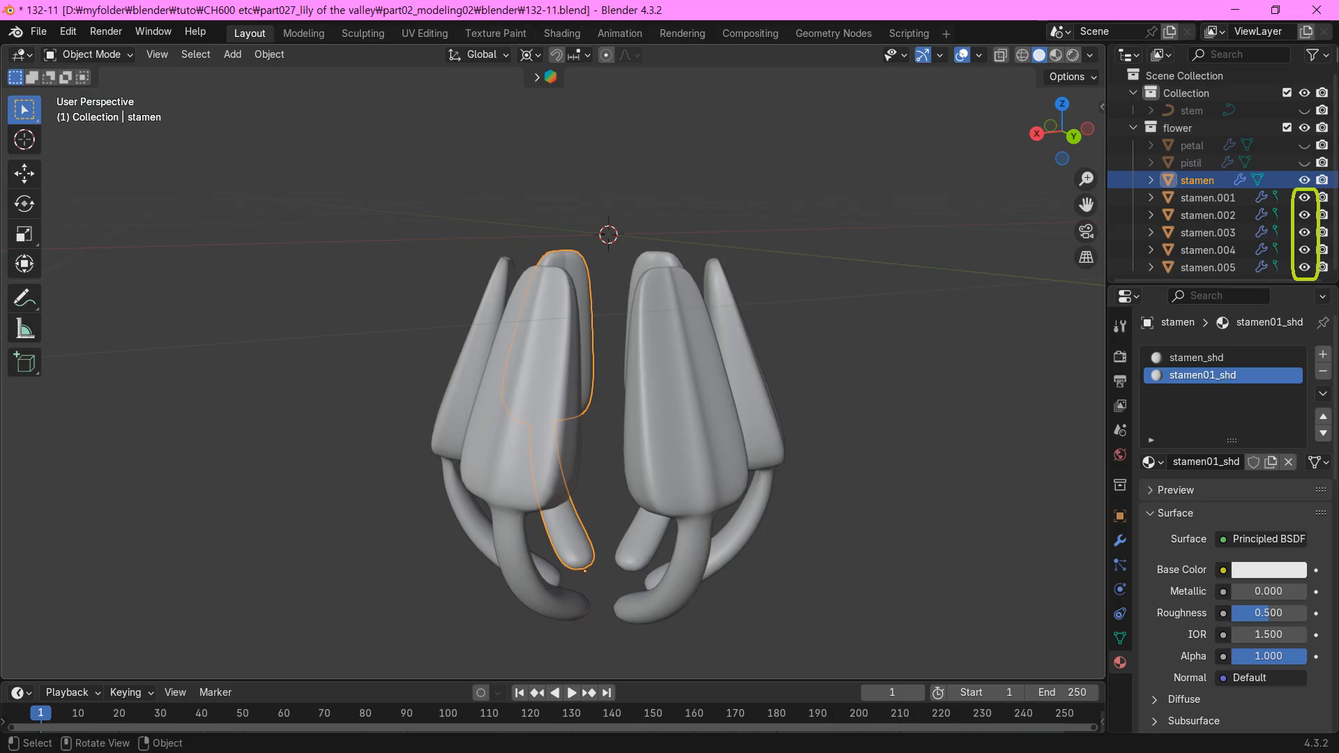
# Step: Invert the selection to the five stamen copies, stamen.001 to stamen.005, and delete them
pyautogui.hotkey('ctrl', 'i')
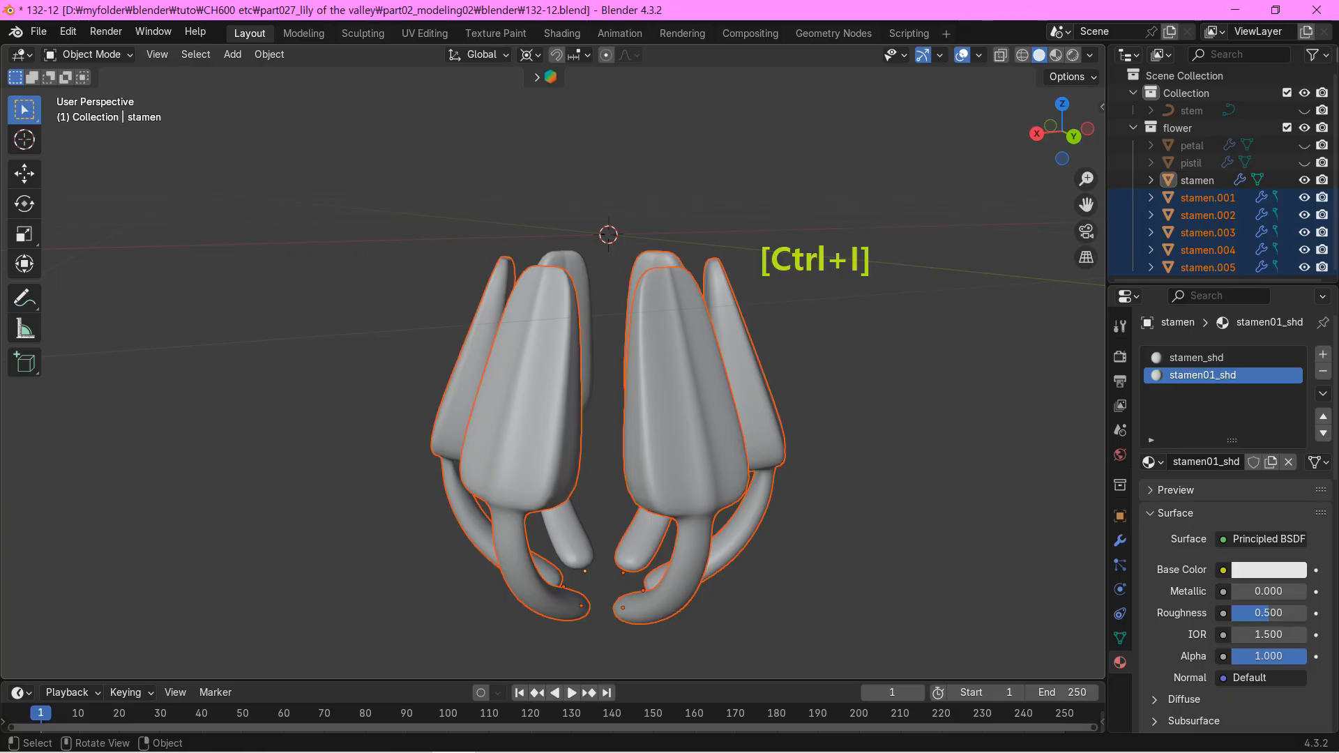
pyautogui.press('x')
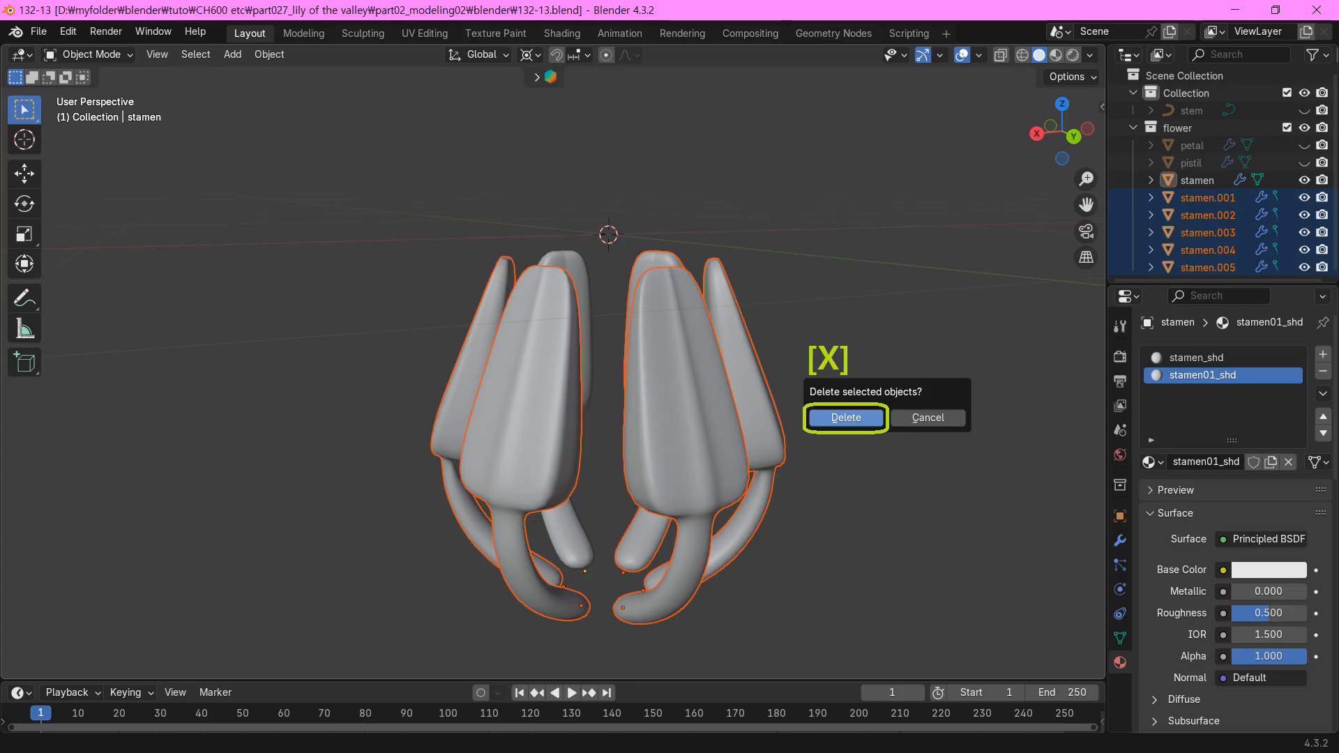
pyautogui.press('Return')
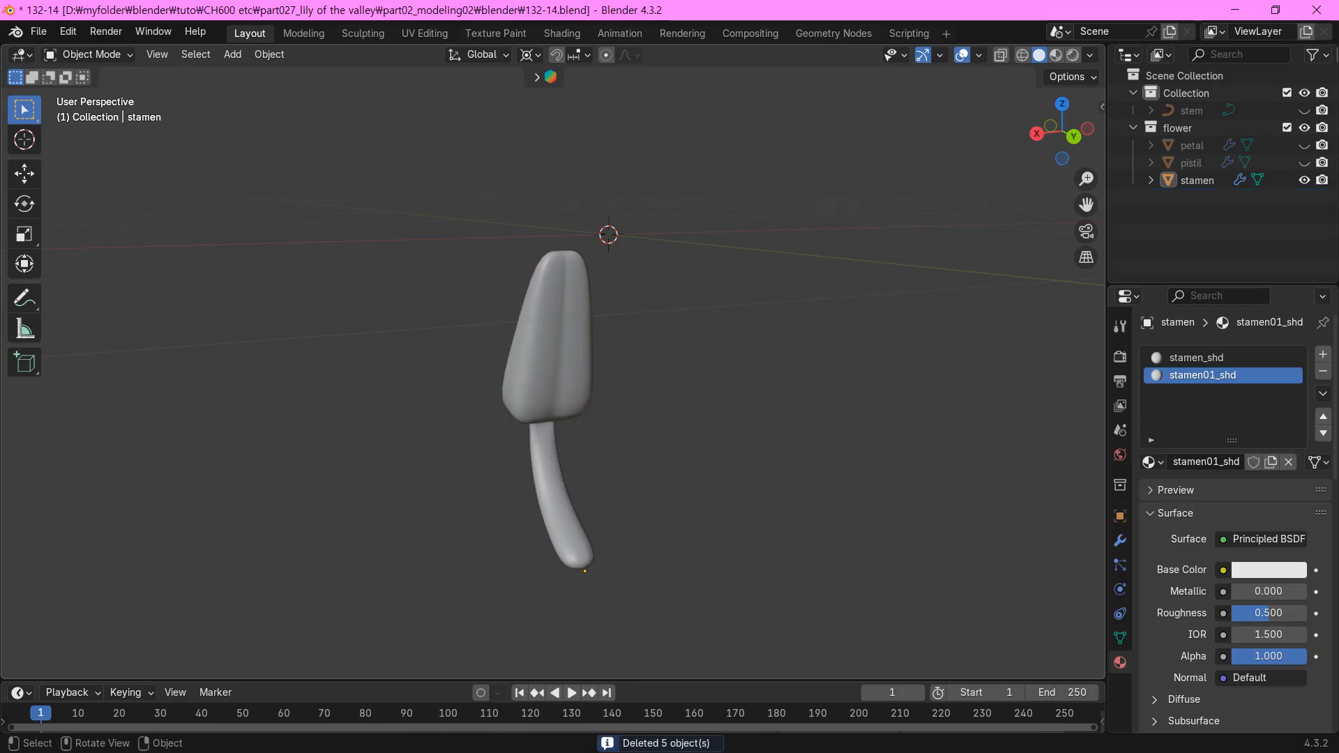
# Step: In top view, duplicate the remaining stamen and rotate the copy 60° about the Z axis
pyautogui.press('KP_7')
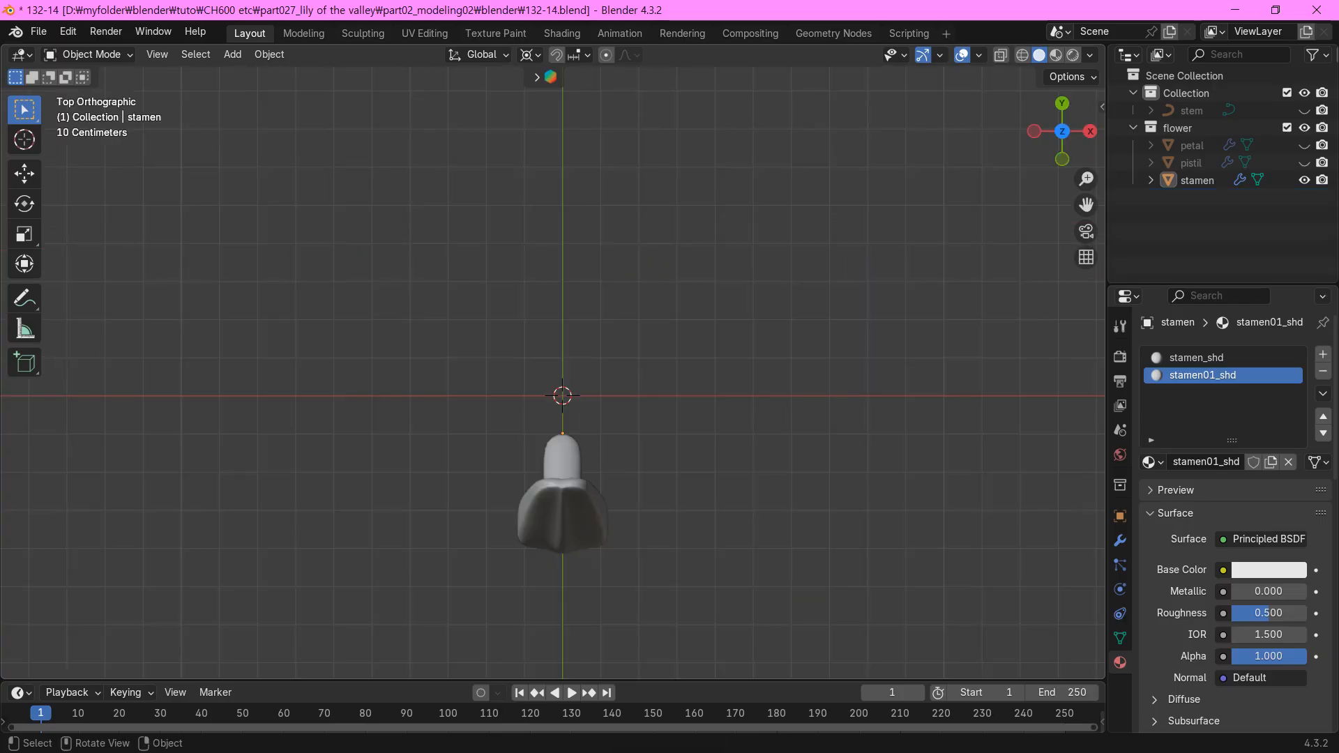
pyautogui.click(595, 508)
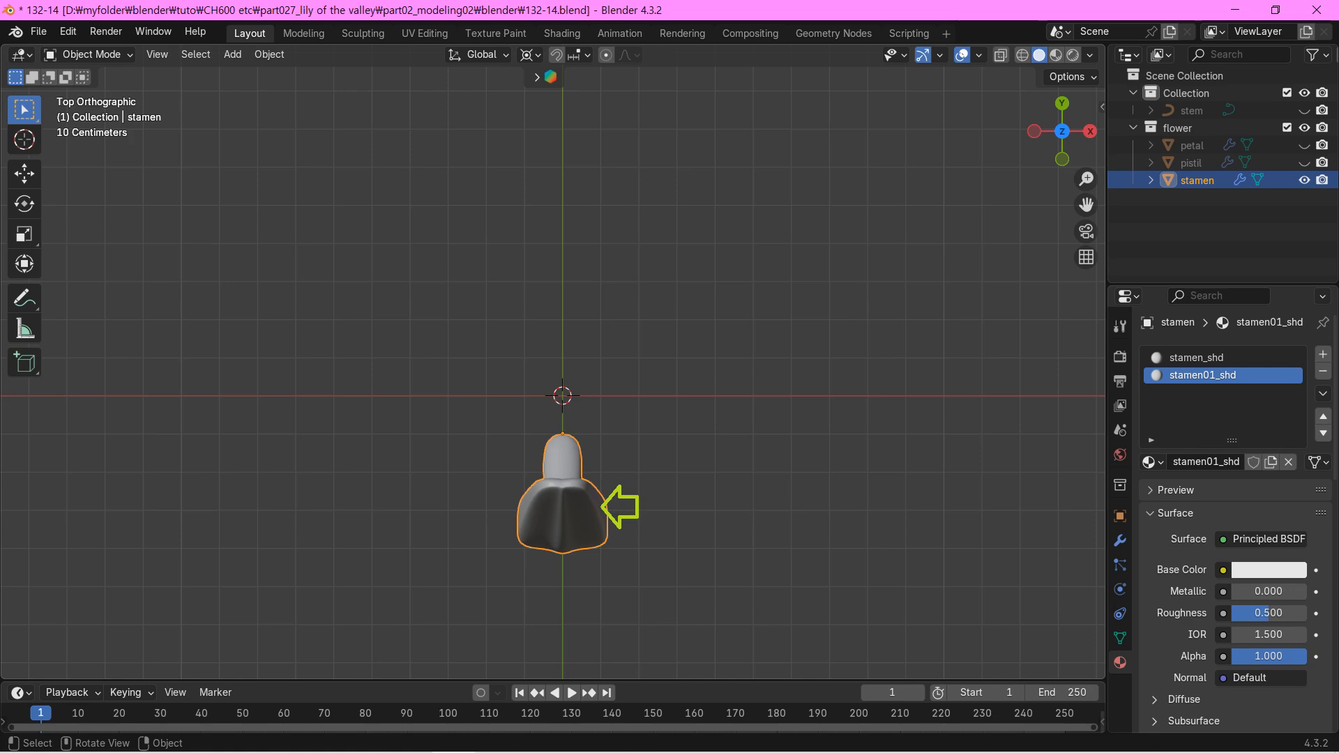
pyautogui.hotkey('shift', 'd')
pyautogui.press('r')
pyautogui.press('z')
pyautogui.press('6')
pyautogui.press('0')
pyautogui.press('Return')
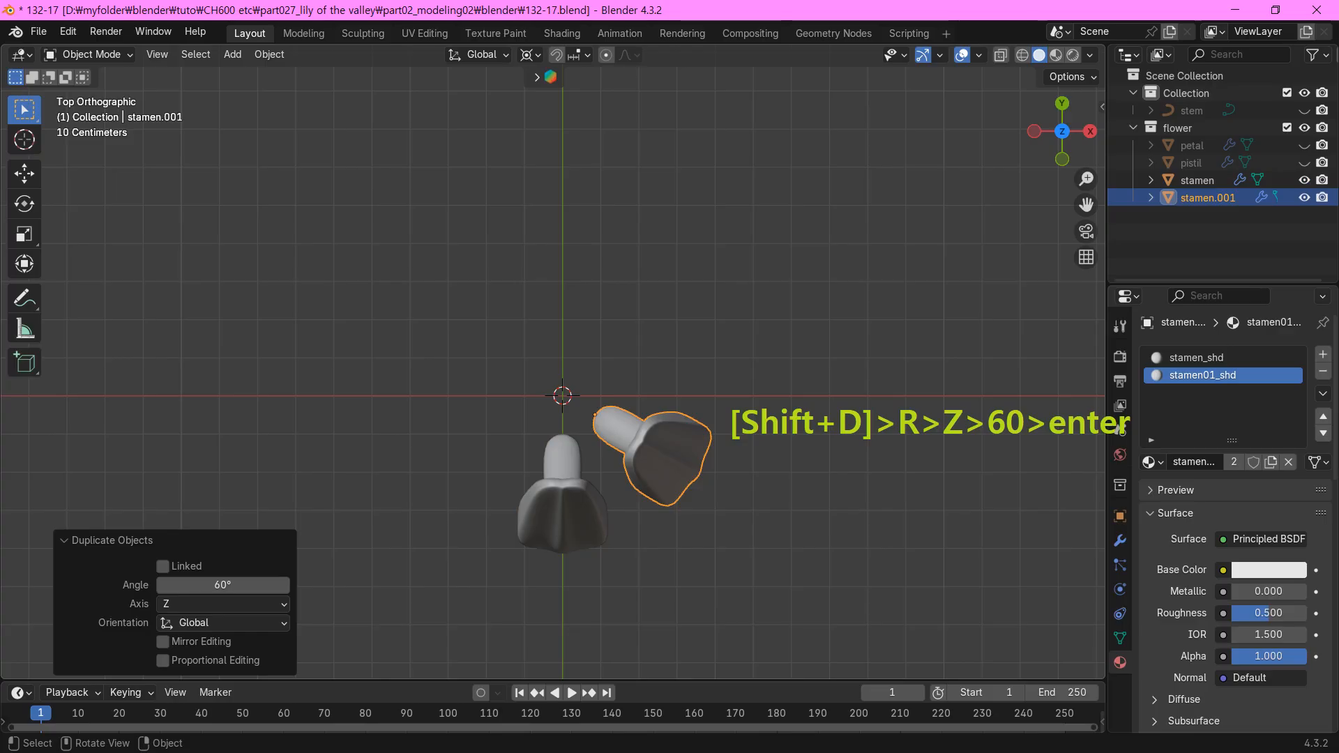
# Step: Repeat the 60° rotated duplication four more times to complete the ring of six stamens
pyautogui.hotkey('shift', 'r')
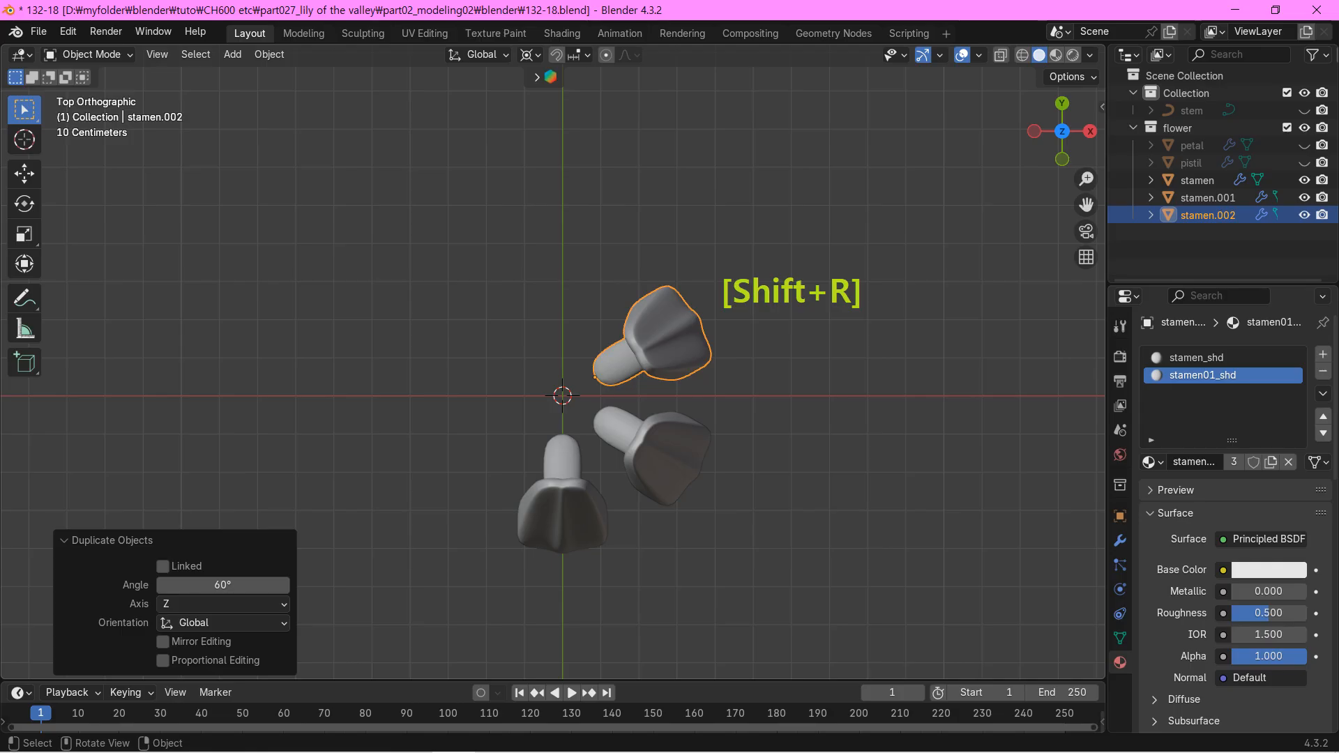
pyautogui.hotkey('shift', 'r')
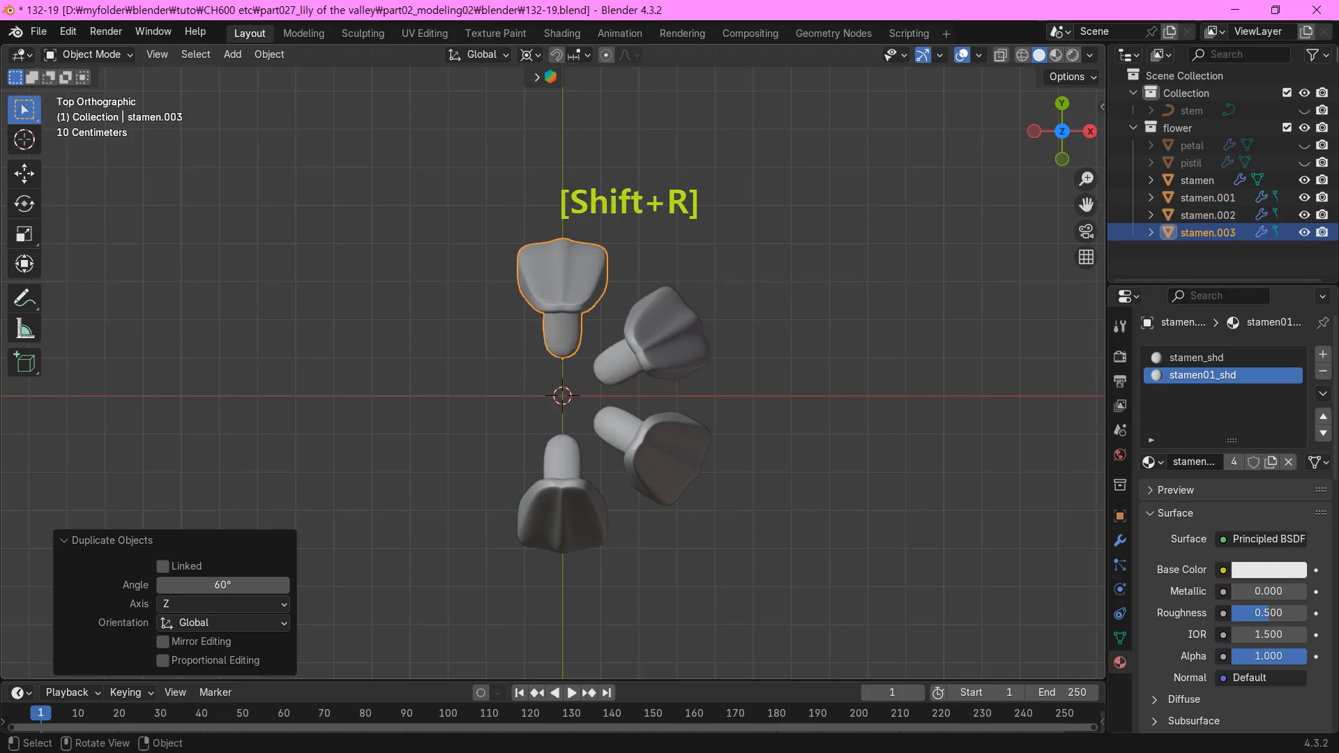
pyautogui.hotkey('shift', 'r')
pyautogui.hotkey('shift', 'r')
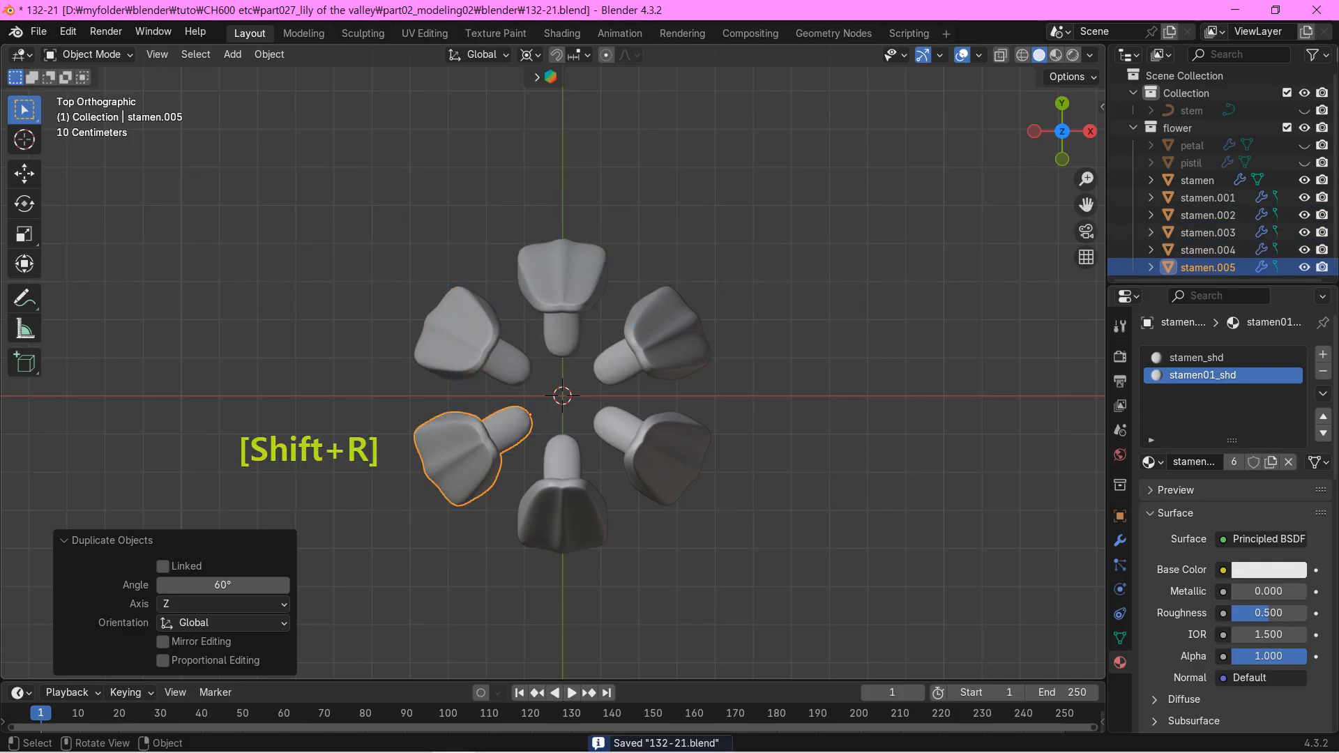
# Step: Unhide all objects and parent the pistil and all stamens to the petal using the Object parent type
pyautogui.hotkey('alt', 'h')
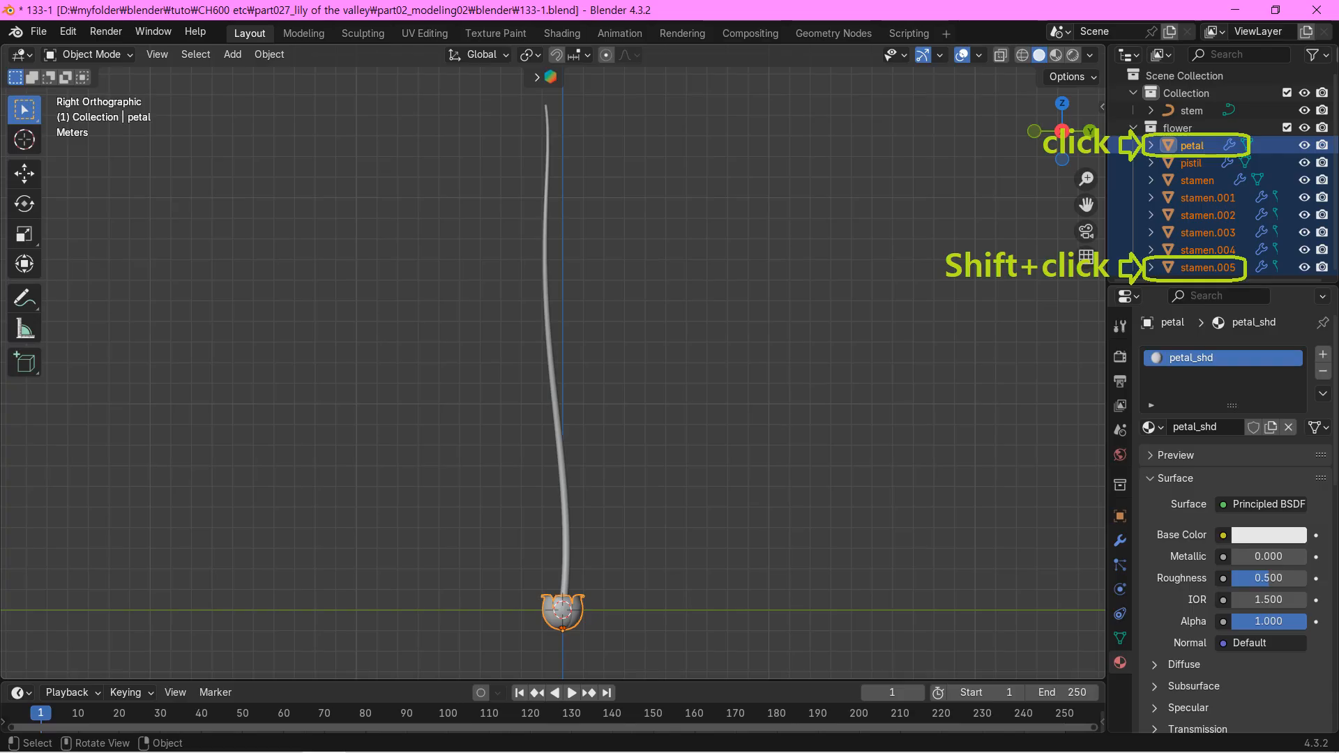
pyautogui.hotkey('ctrl', 'p')
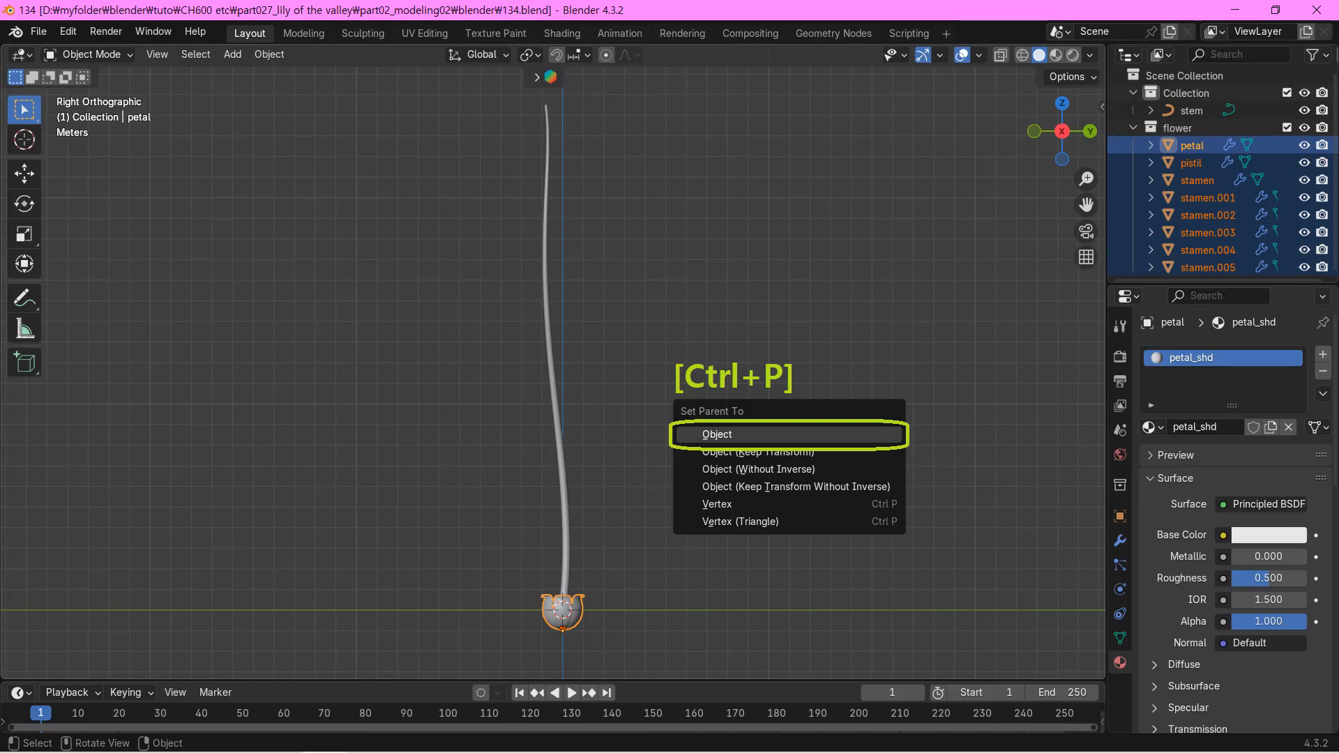
pyautogui.press('Return')
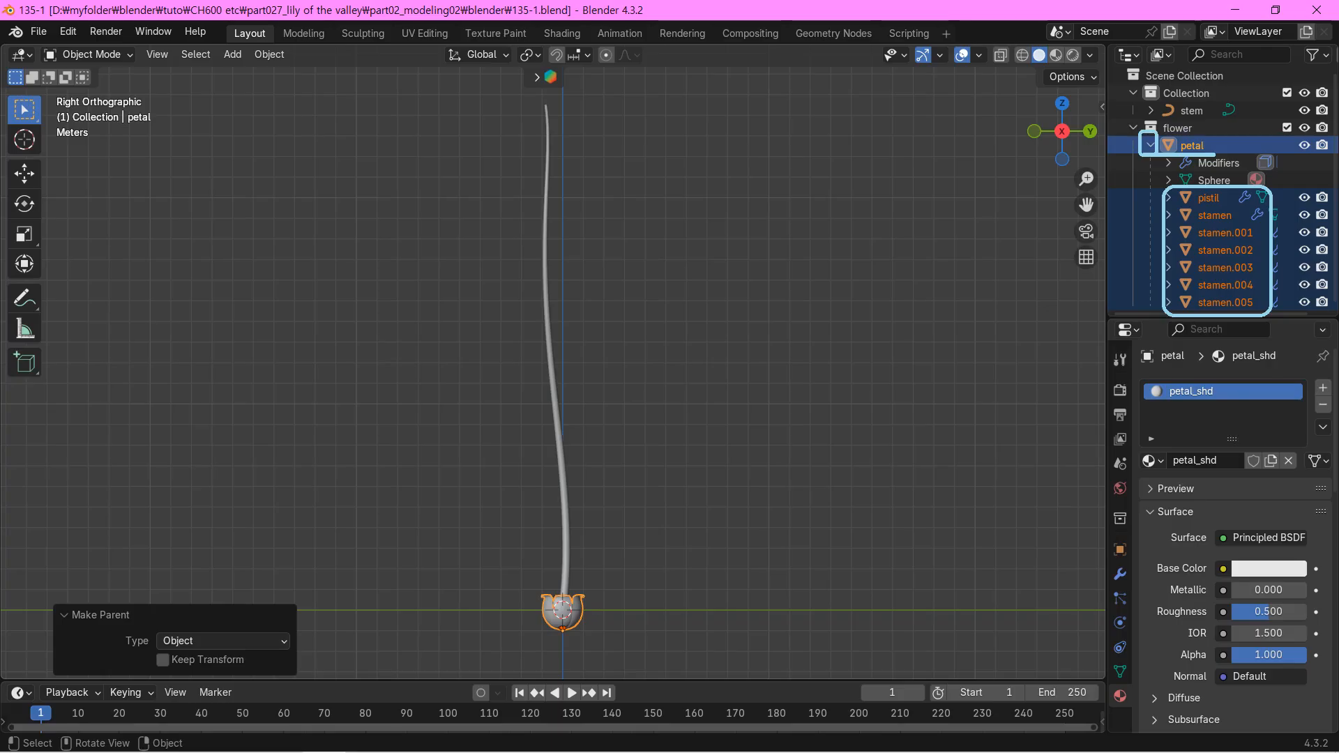
# Step: Place a duplicate flower near the stem tip, moved about -3.06 m in X and 24.58 m in Z, rotated 185° and scaled down
pyautogui.hotkey('shift', 'd')
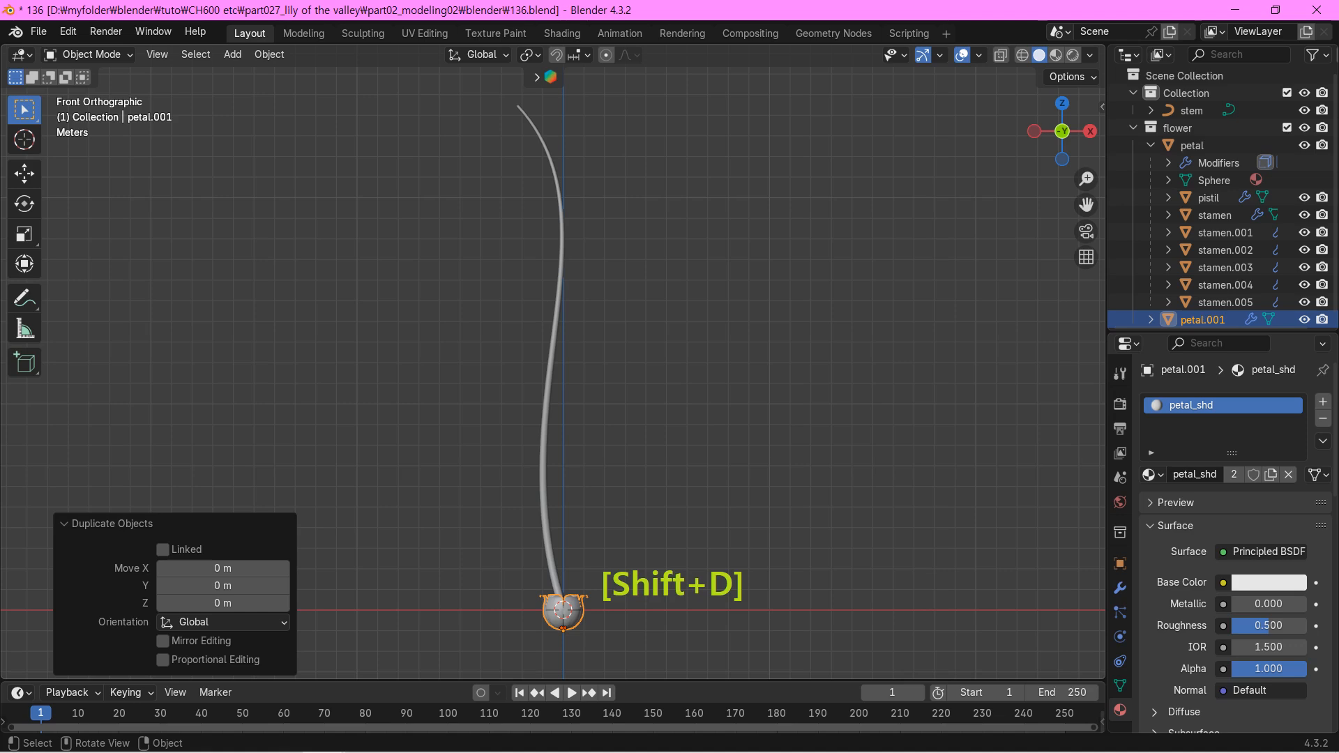
pyautogui.press('g')
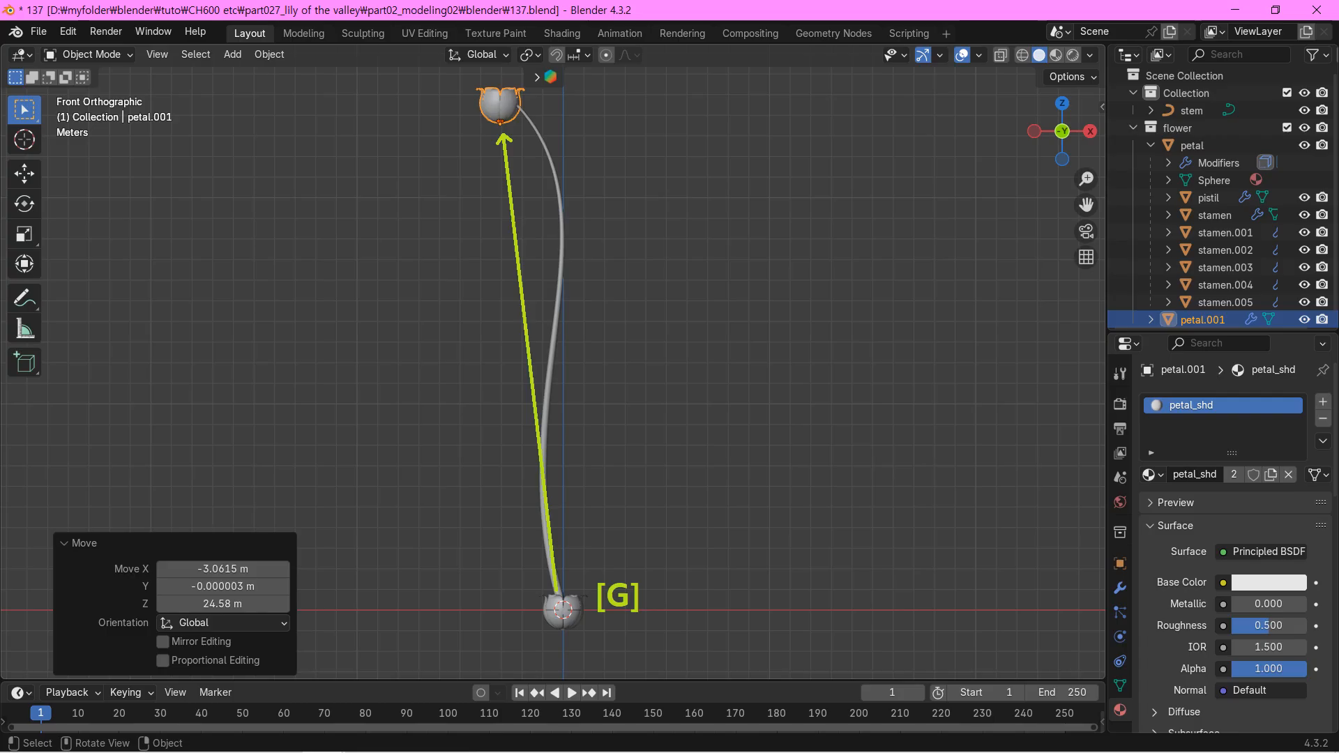
pyautogui.write('r')
pyautogui.write('185')
pyautogui.press('Return')
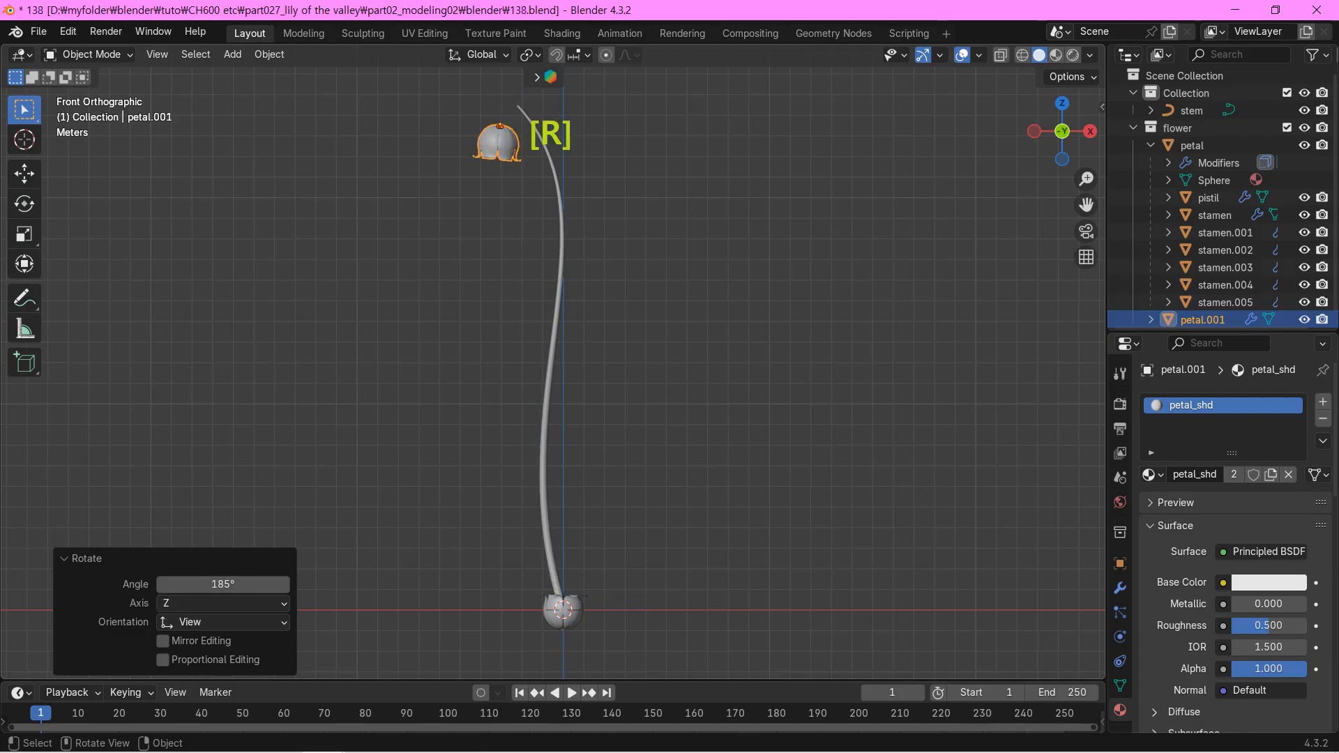
pyautogui.press('s')
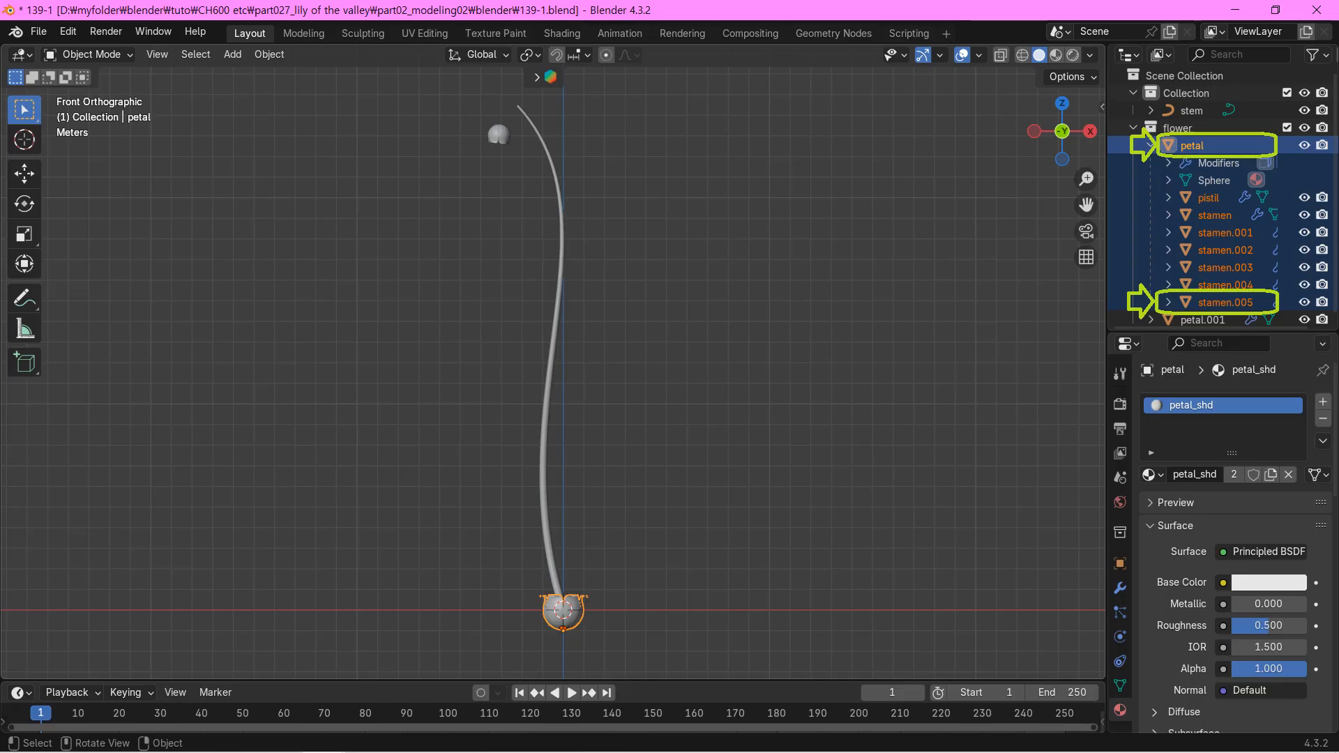
# Step: Place a second duplicate of the base flower, moved about -1.79 m in X and 23.21 m in Z, rotated 180° and scaled to about 0.67
pyautogui.hotkey('shift', 'd')
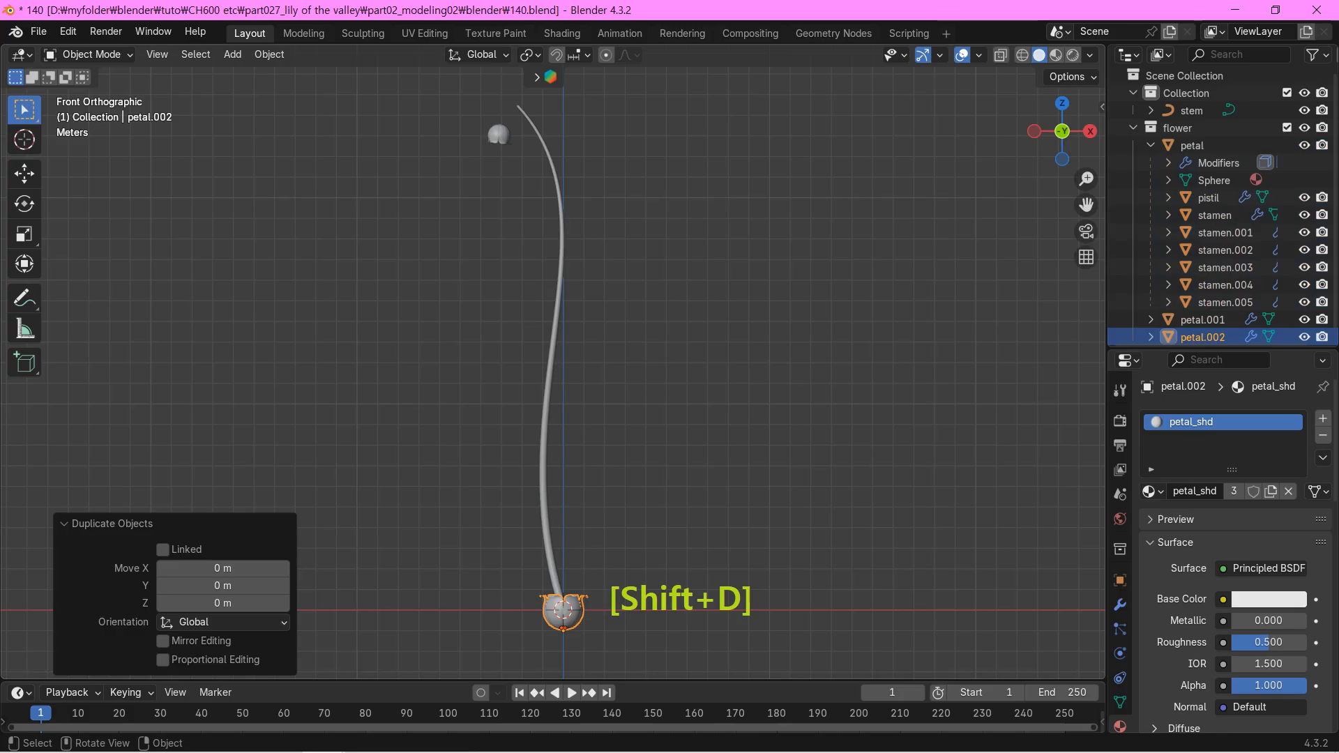
pyautogui.press('g')
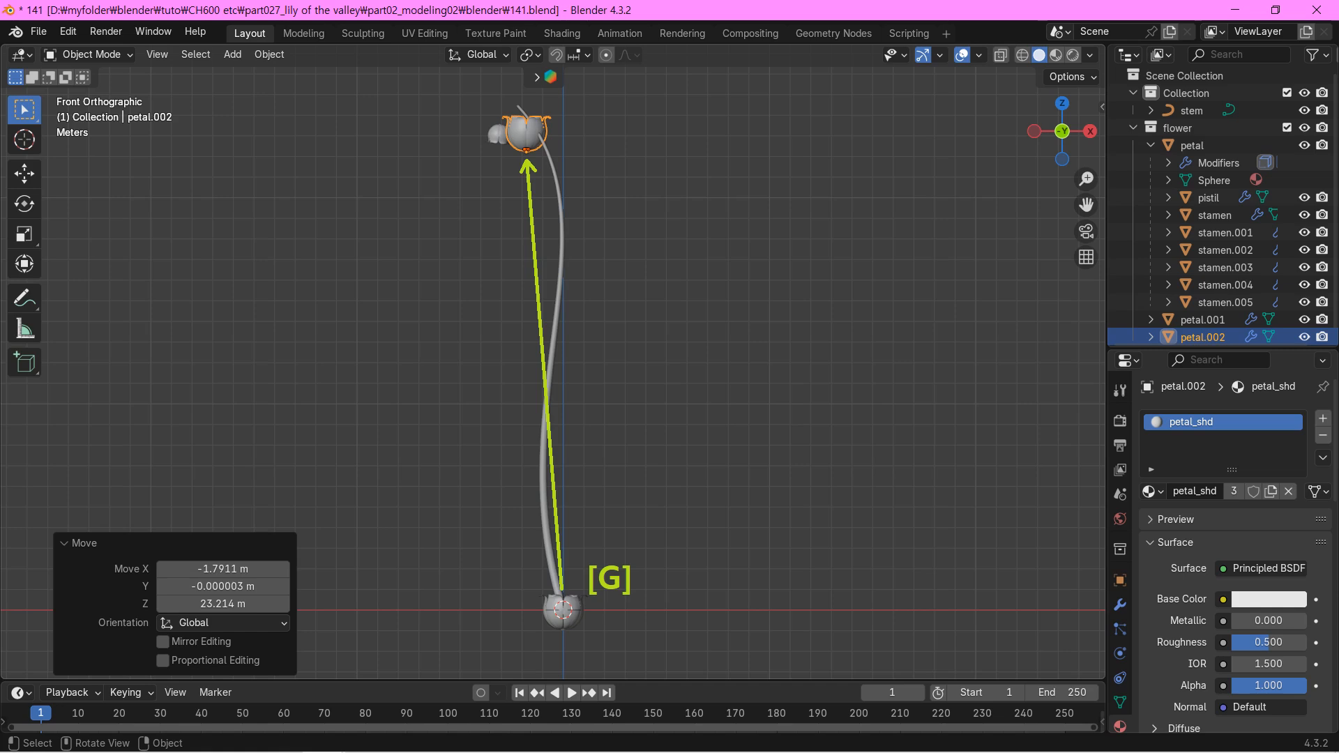
pyautogui.write('r')
pyautogui.write('180')
pyautogui.press('Return')
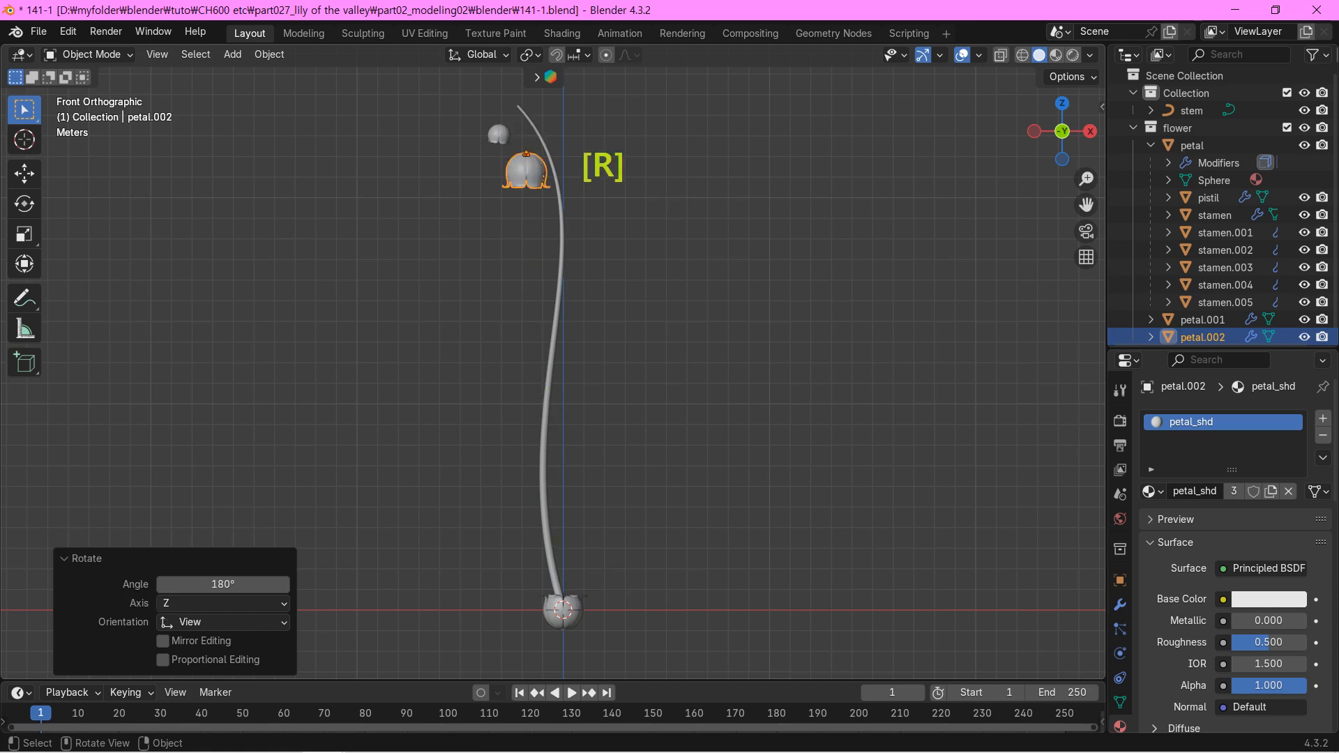
pyautogui.press('s')
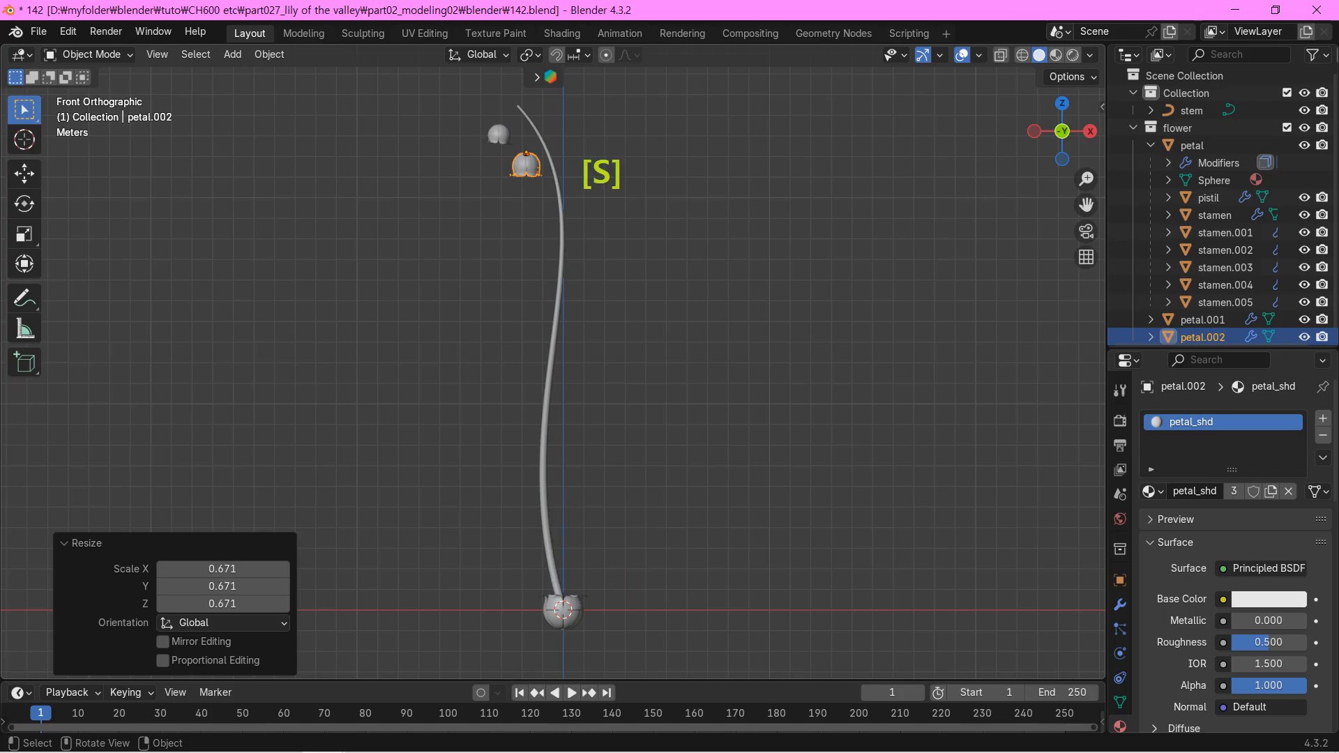
# Step: Place a third flower duplicate below the second, moved about -1.49 m in X and 21.93 m in Z, turned upside down and scaled to about 0.69
pyautogui.hotkey('shift', 'd')
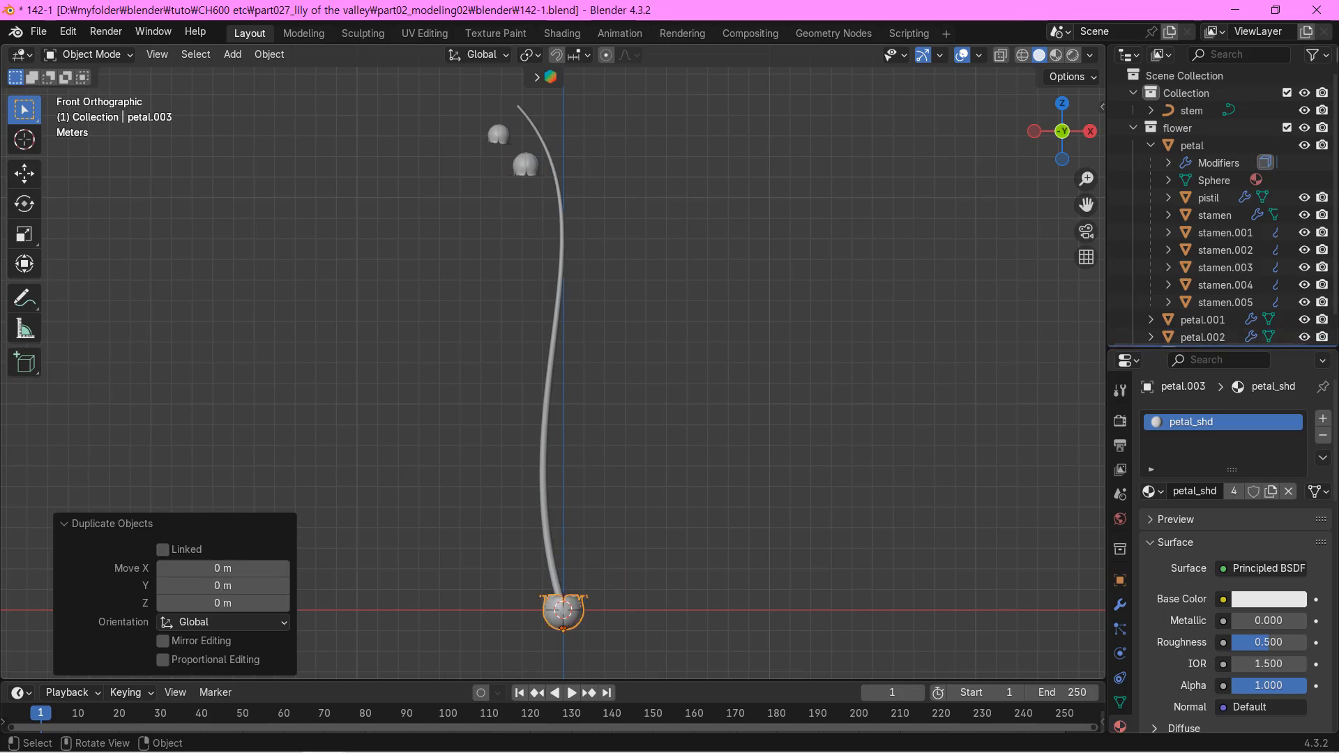
pyautogui.press('g')
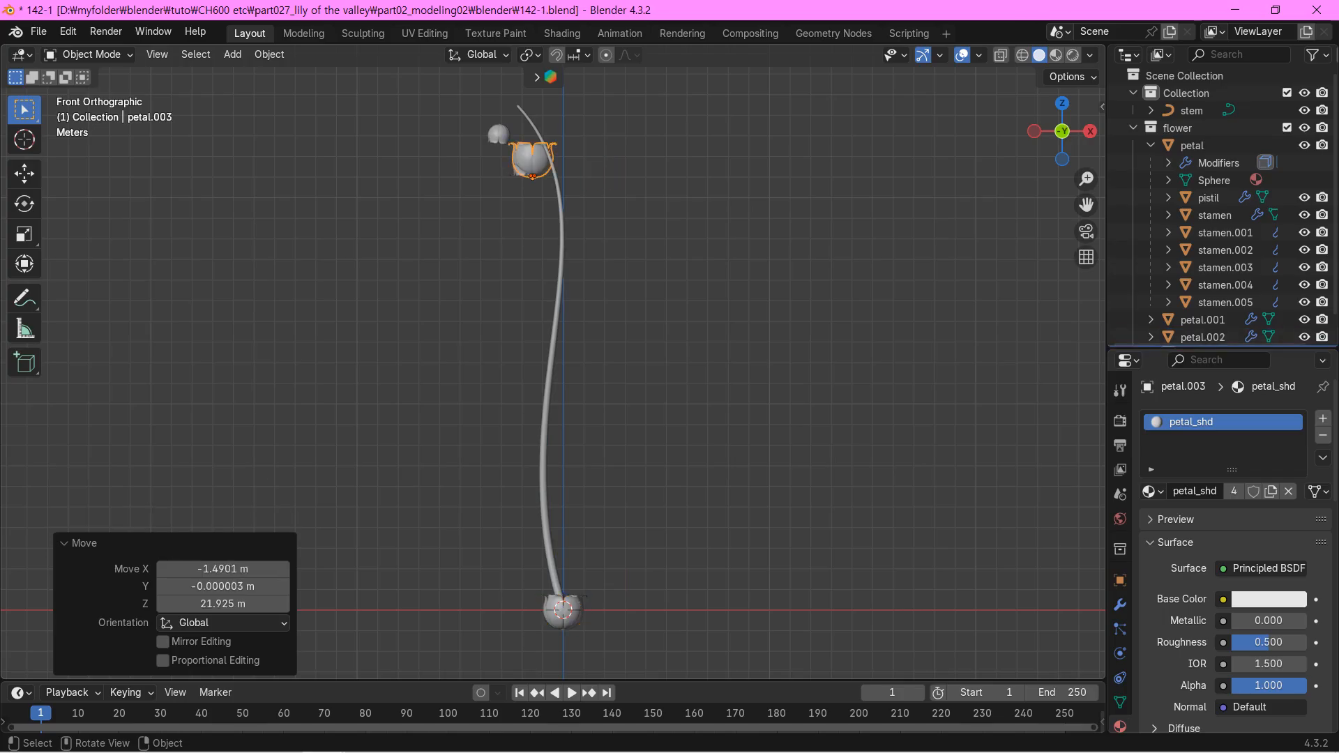
pyautogui.press('s')
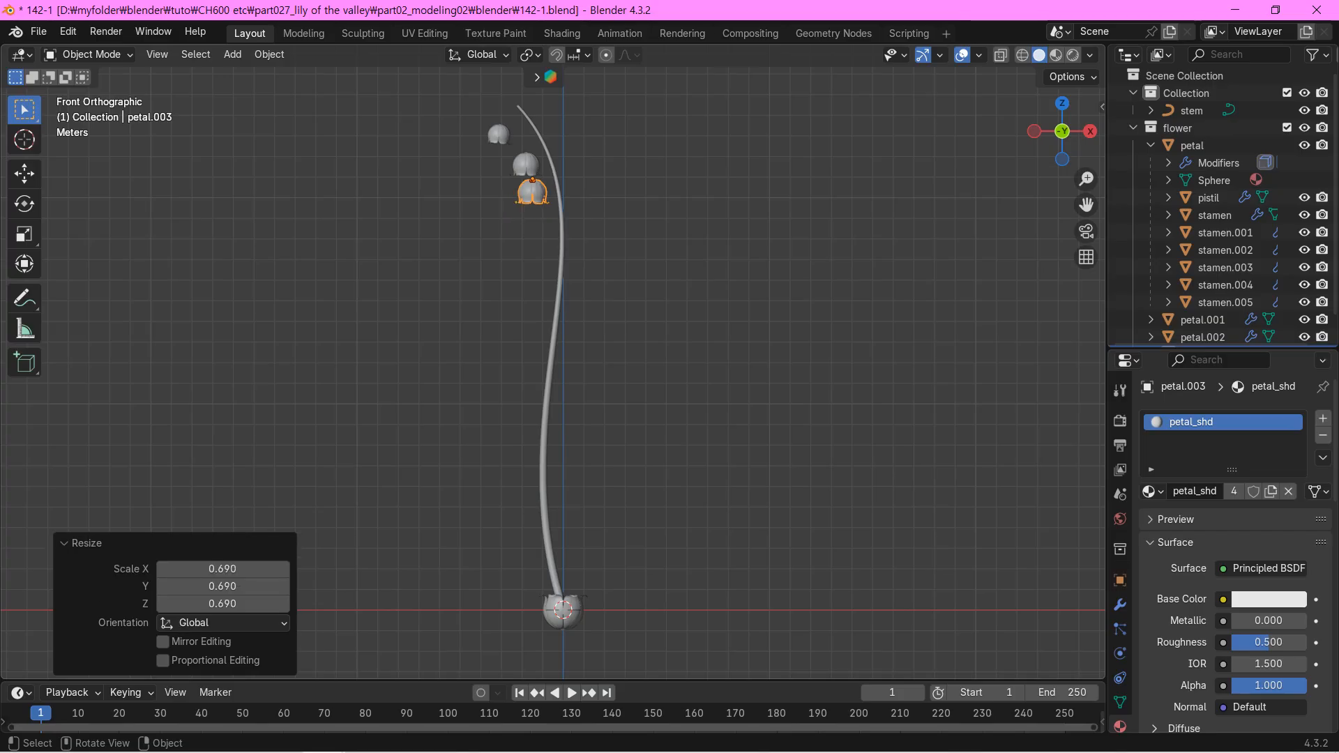
pyautogui.hotkey('shift', 'r')
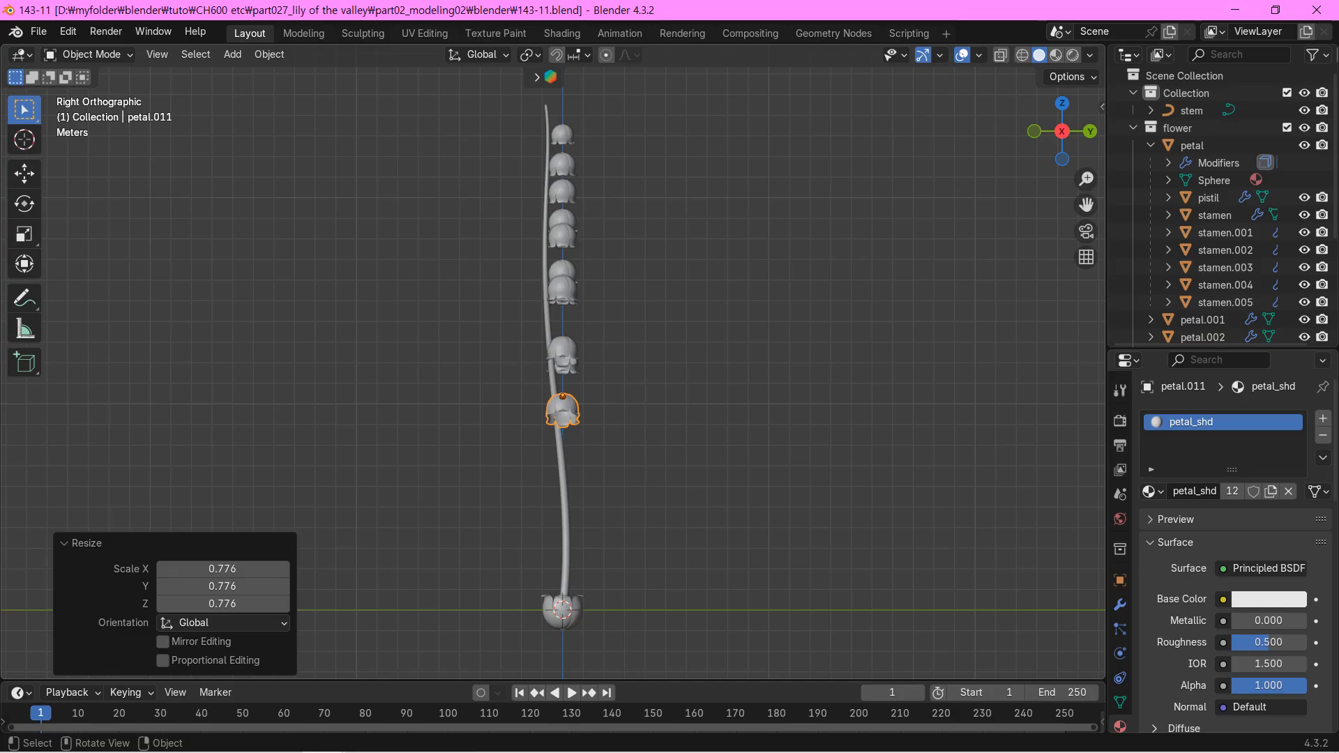
# Step: Move the topmost flower, petal.001, along the Y axis in right view to adjust its position beside the stem
pyautogui.click(564, 136)
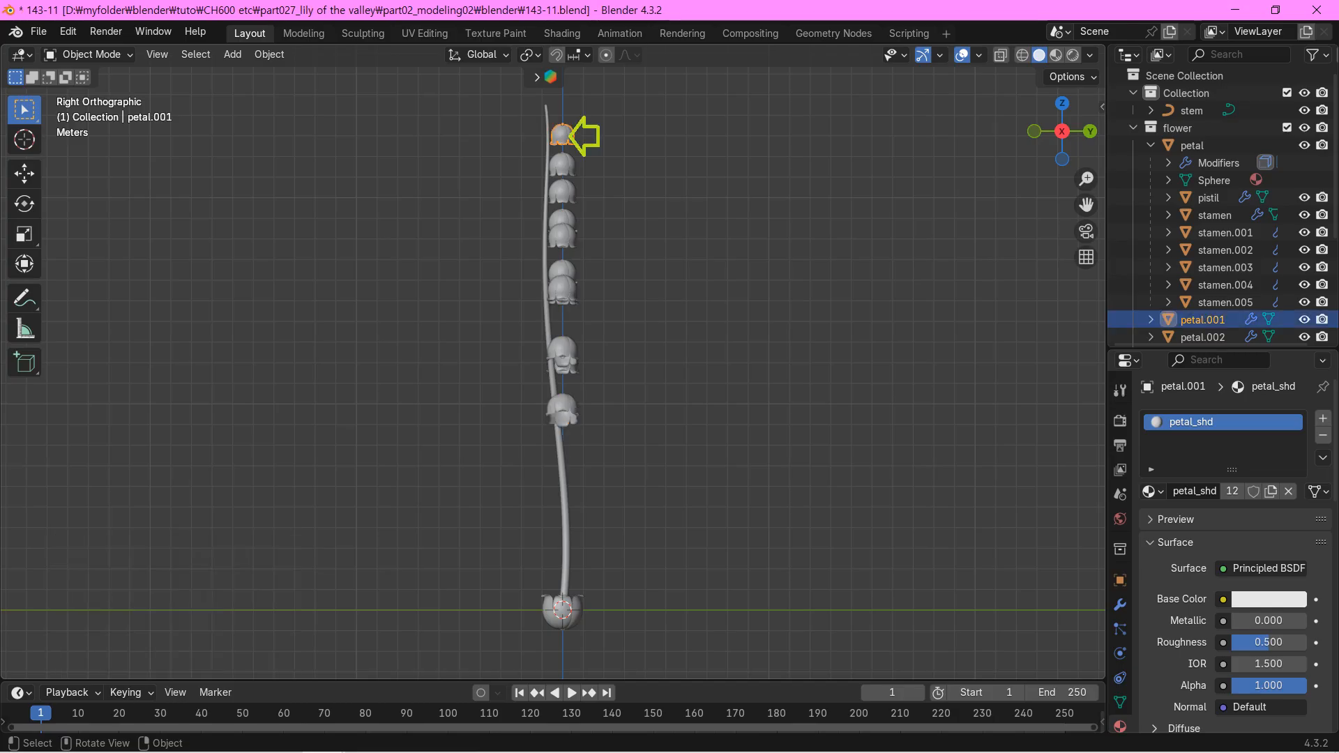
pyautogui.press('g')
pyautogui.press('y')
pyautogui.press('Return')
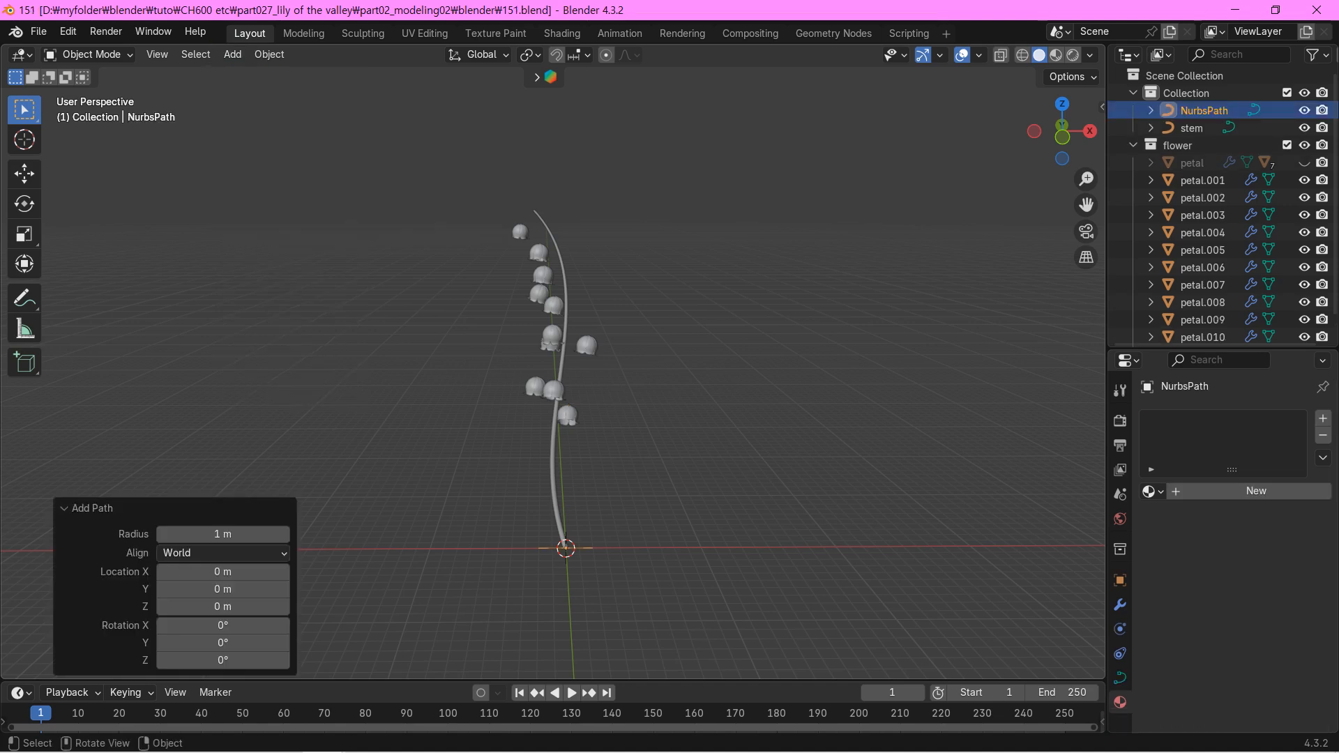
# Step: Shape the NURBS path into a branch joining the stem to the top flower, and fit a duplicate of it to the second flower
pyautogui.press('Tab')
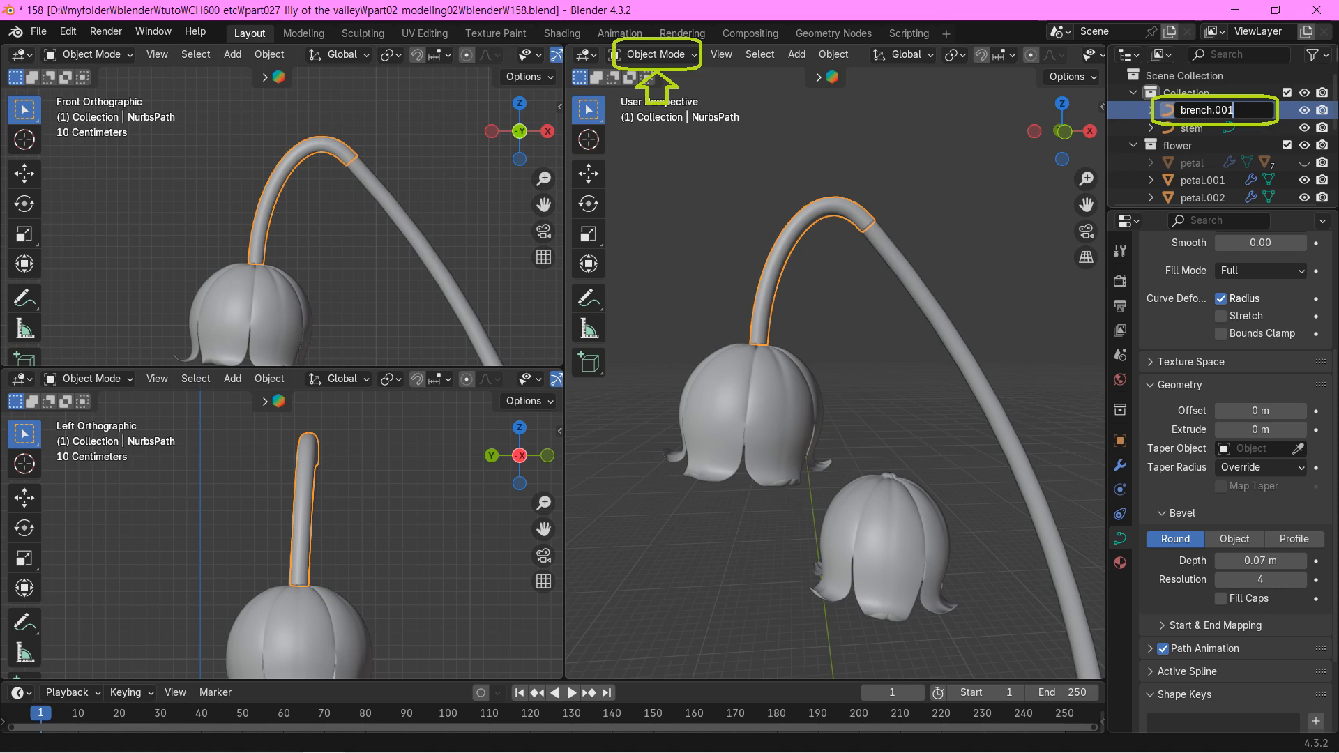
pyautogui.hotkey('shift', 'd')
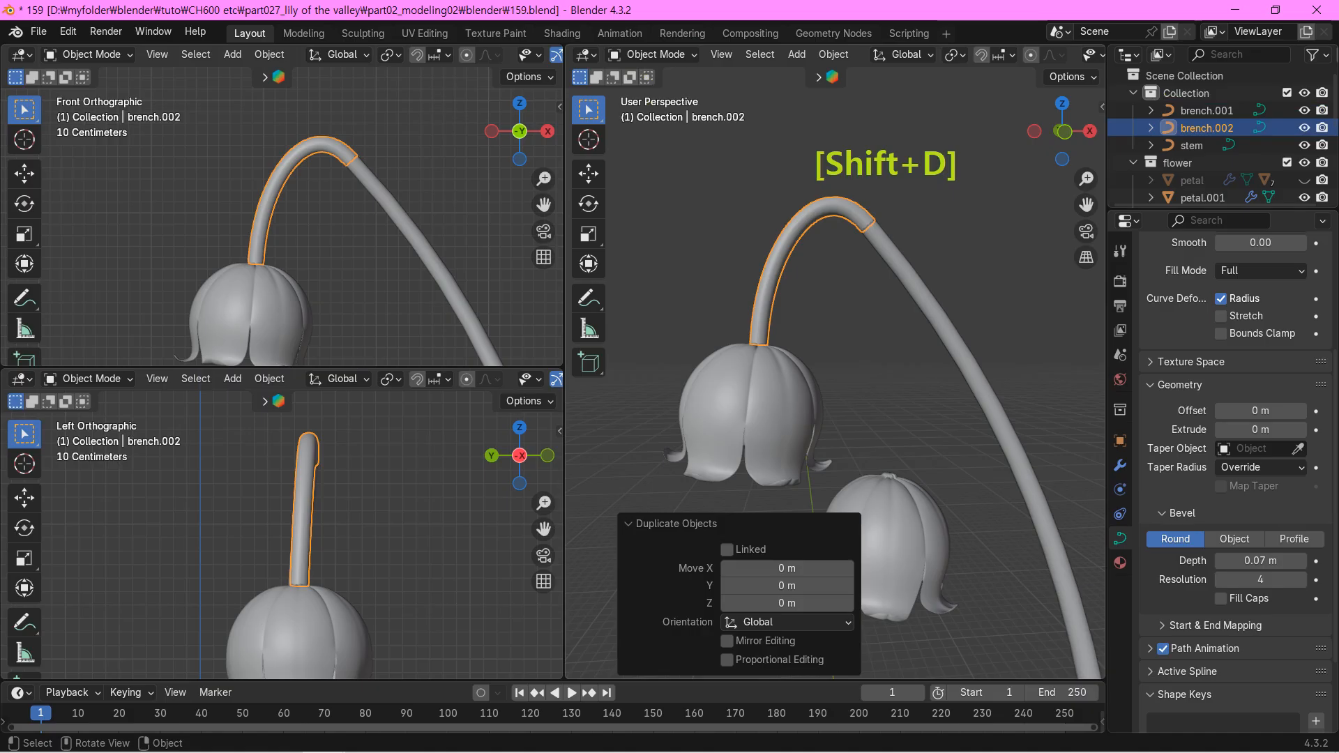
pyautogui.press('Tab')
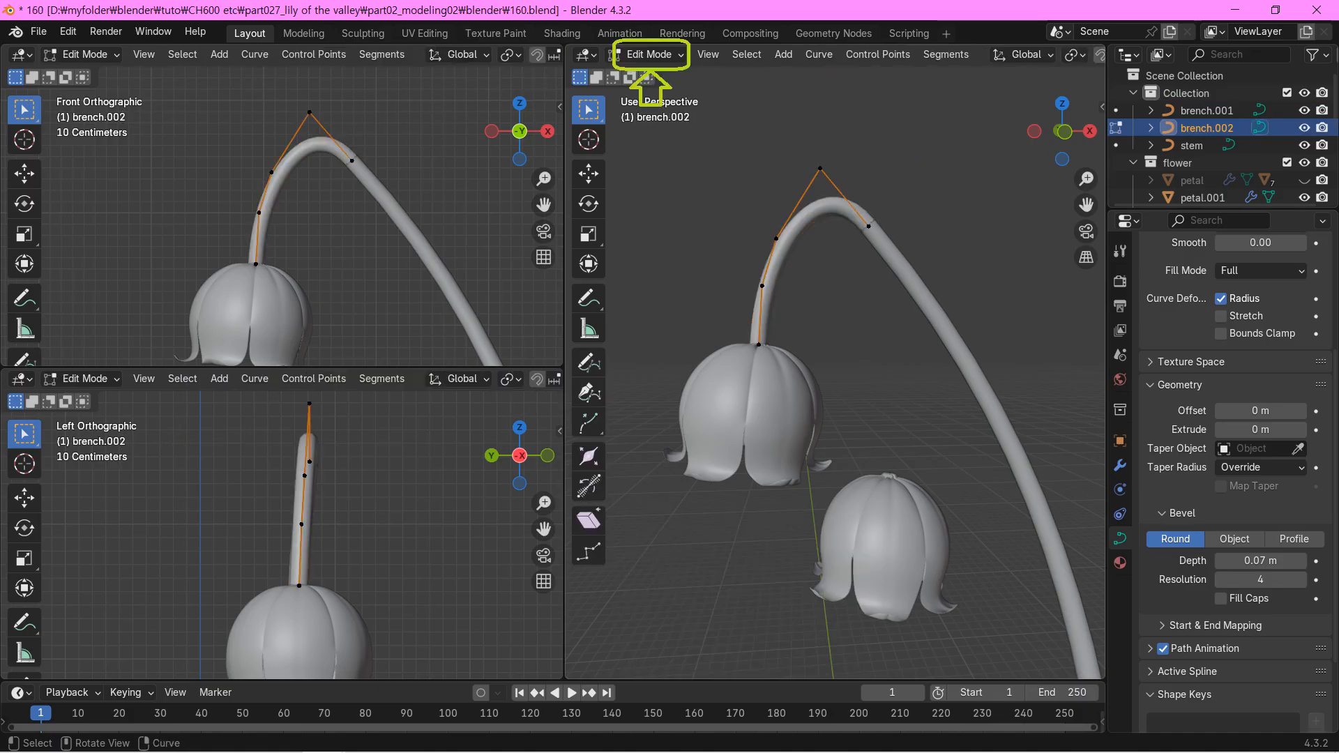
pyautogui.press('g')
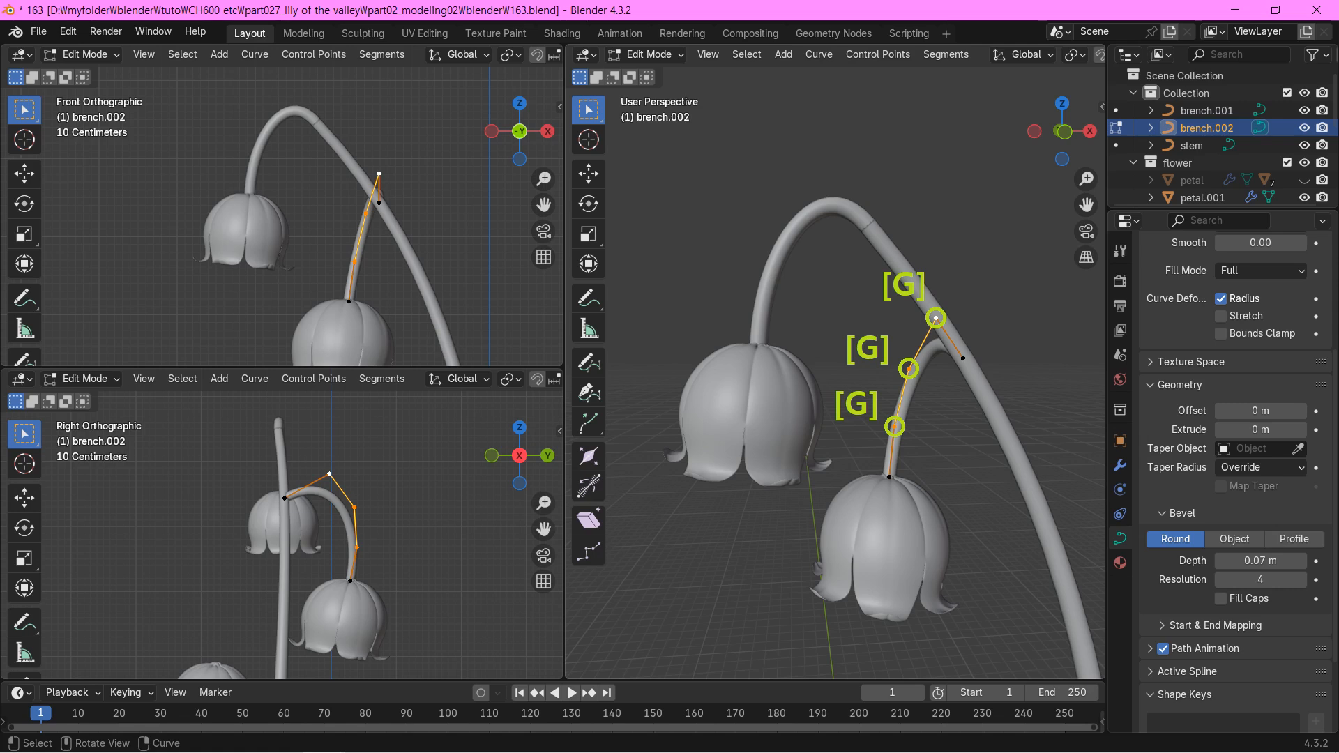
# Step: Duplicate the branch twice and reshape the copies to join the third and fourth flowers to the stem
pyautogui.press('Tab')
pyautogui.hotkey('shift', 'd')
pyautogui.press('Escape')
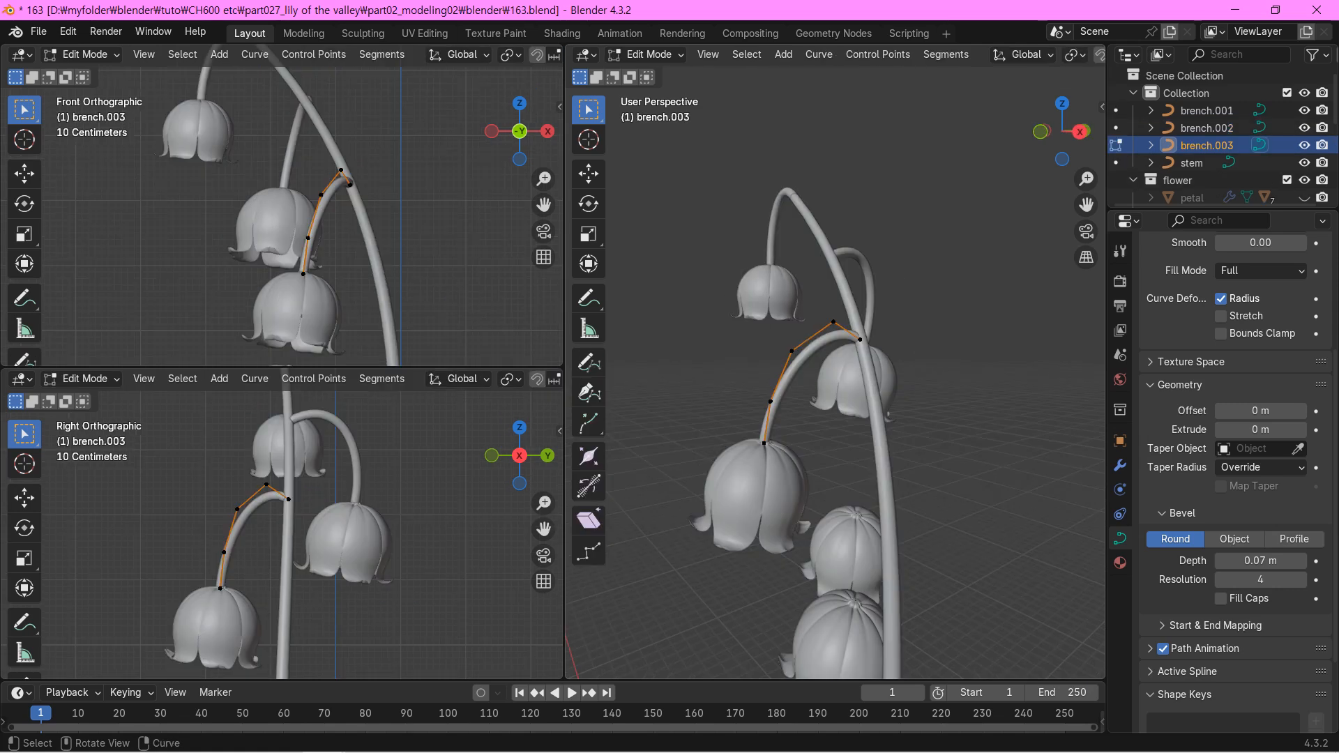
pyautogui.press('Tab')
pyautogui.hotkey('shift', 'd')
pyautogui.press('Escape')
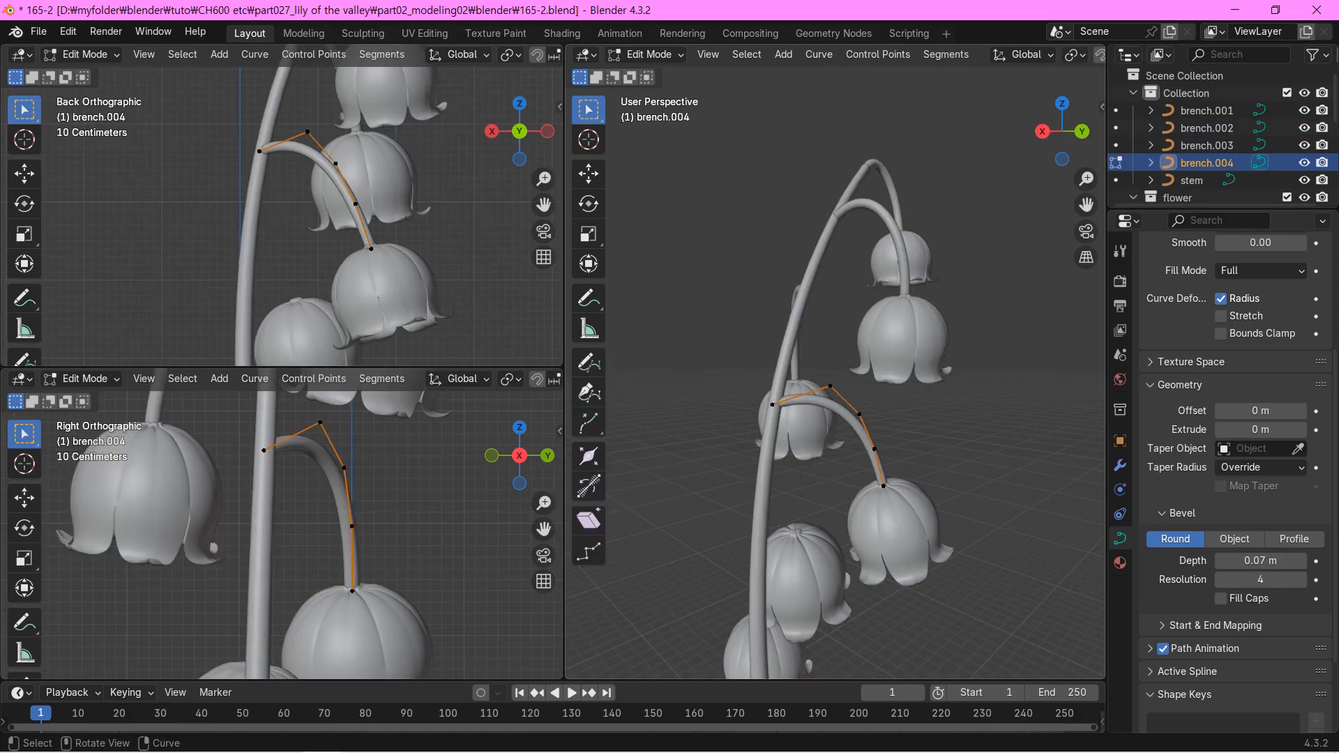
# Step: Create two further branch duplicates and adjust their control points to connect the fifth and sixth flowers to the stem
pyautogui.press('Tab')
pyautogui.hotkey('shift', 'd')
pyautogui.press('Escape')
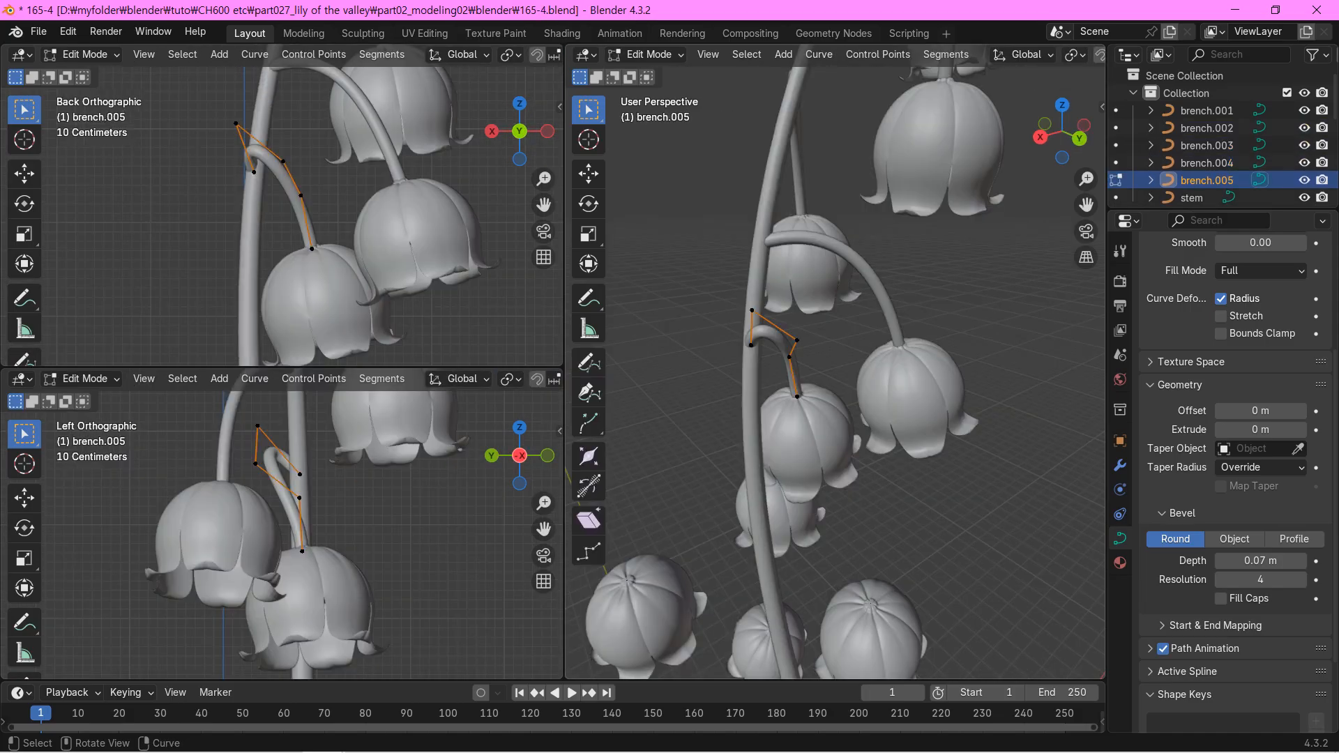
pyautogui.press('Tab')
pyautogui.hotkey('shift', 'd')
pyautogui.press('Escape')
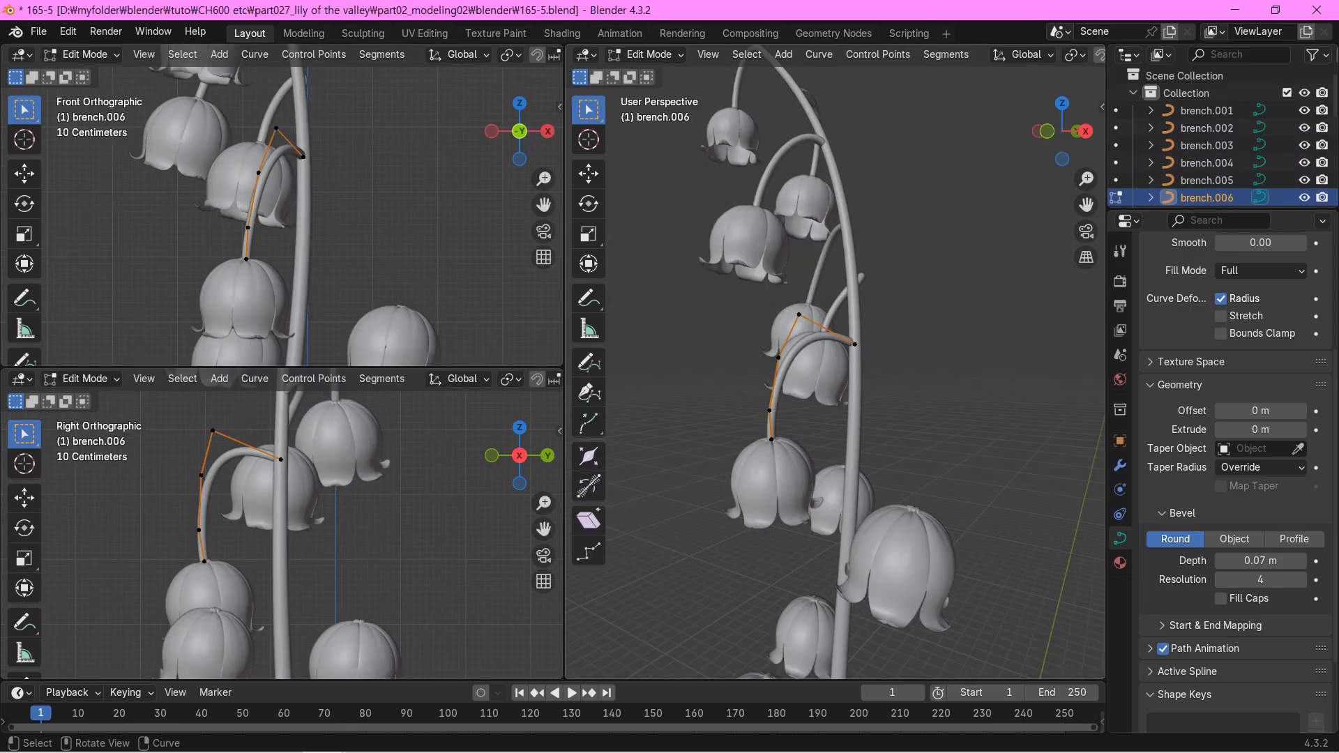
# Step: Duplicate and reshape branches to connect the seventh, eighth and ninth flowers to the stem
pyautogui.press('Tab')
pyautogui.hotkey('shift', 'd')
pyautogui.press('Escape')
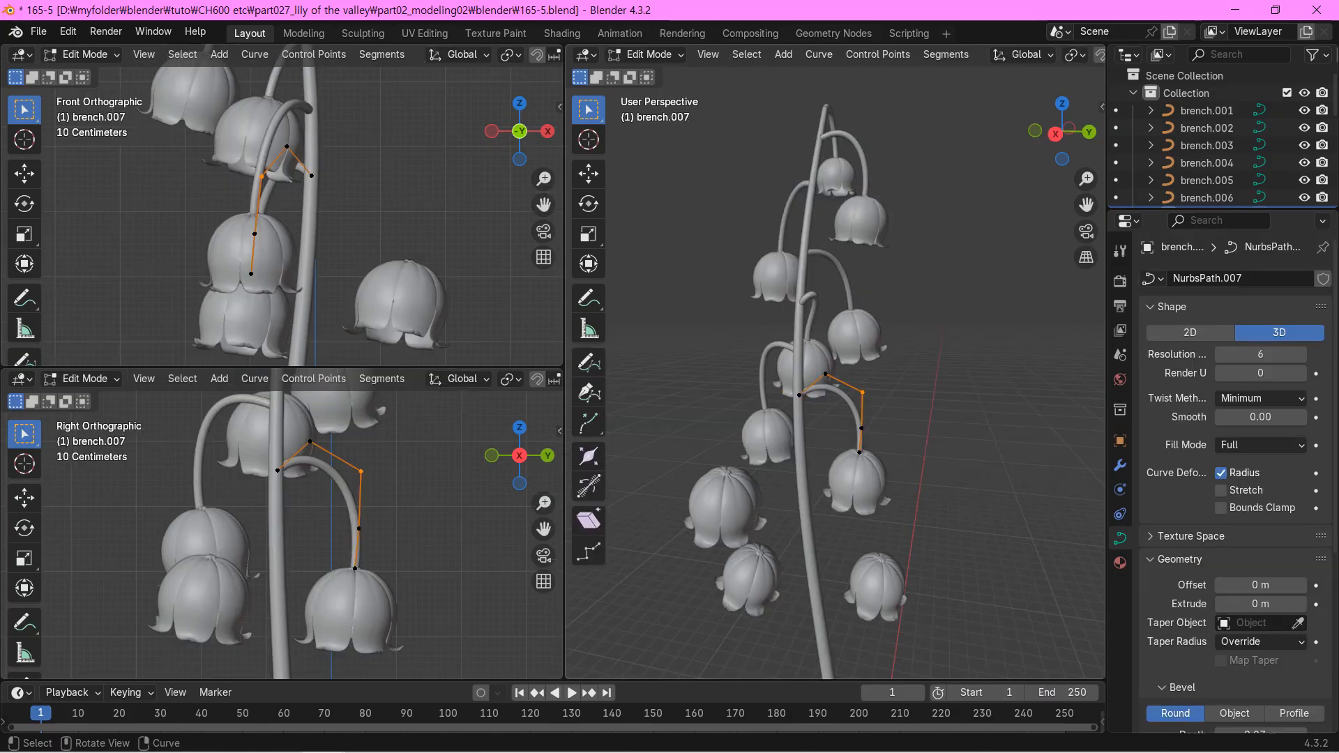
pyautogui.press('Tab')
pyautogui.hotkey('shift', 'd')
pyautogui.press('Escape')
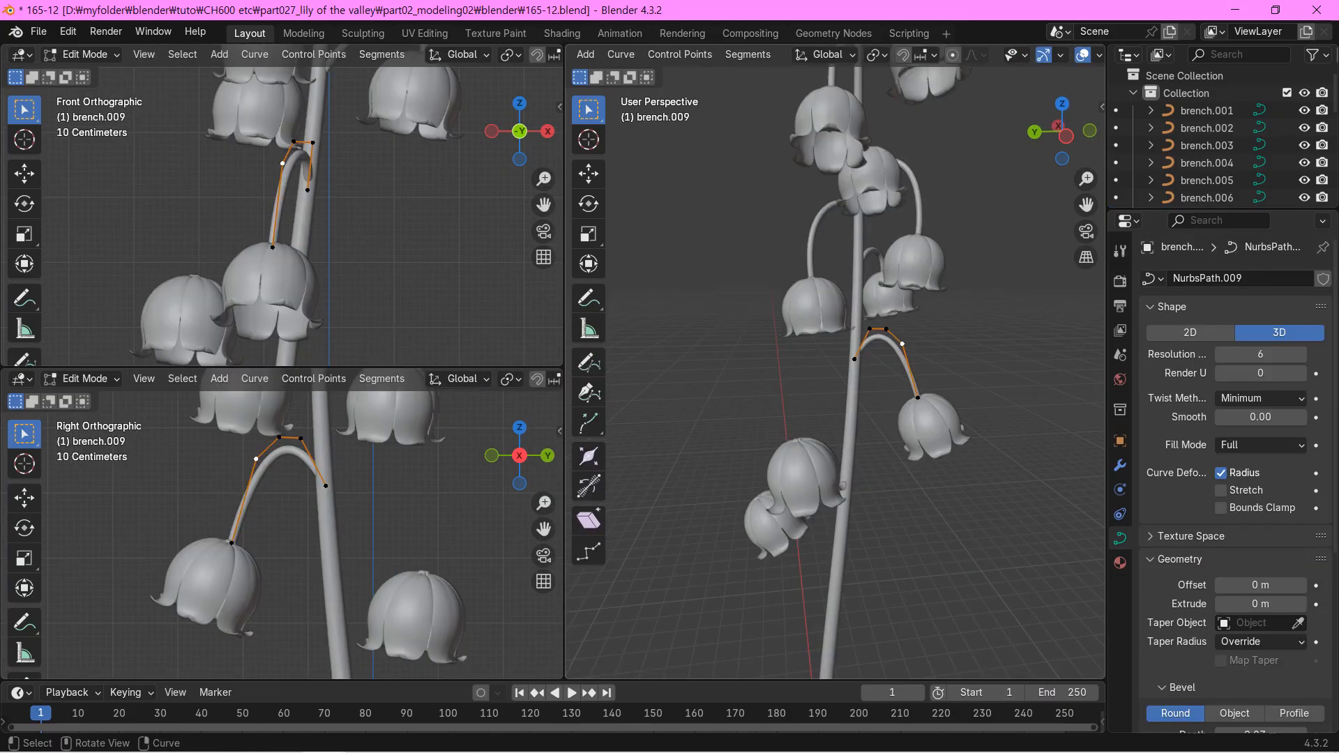
# Step: Duplicate the branch for the two lowest flowers and bend each copy from the stem to the flower's top
pyautogui.press('Tab')
pyautogui.hotkey('shift', 'd')
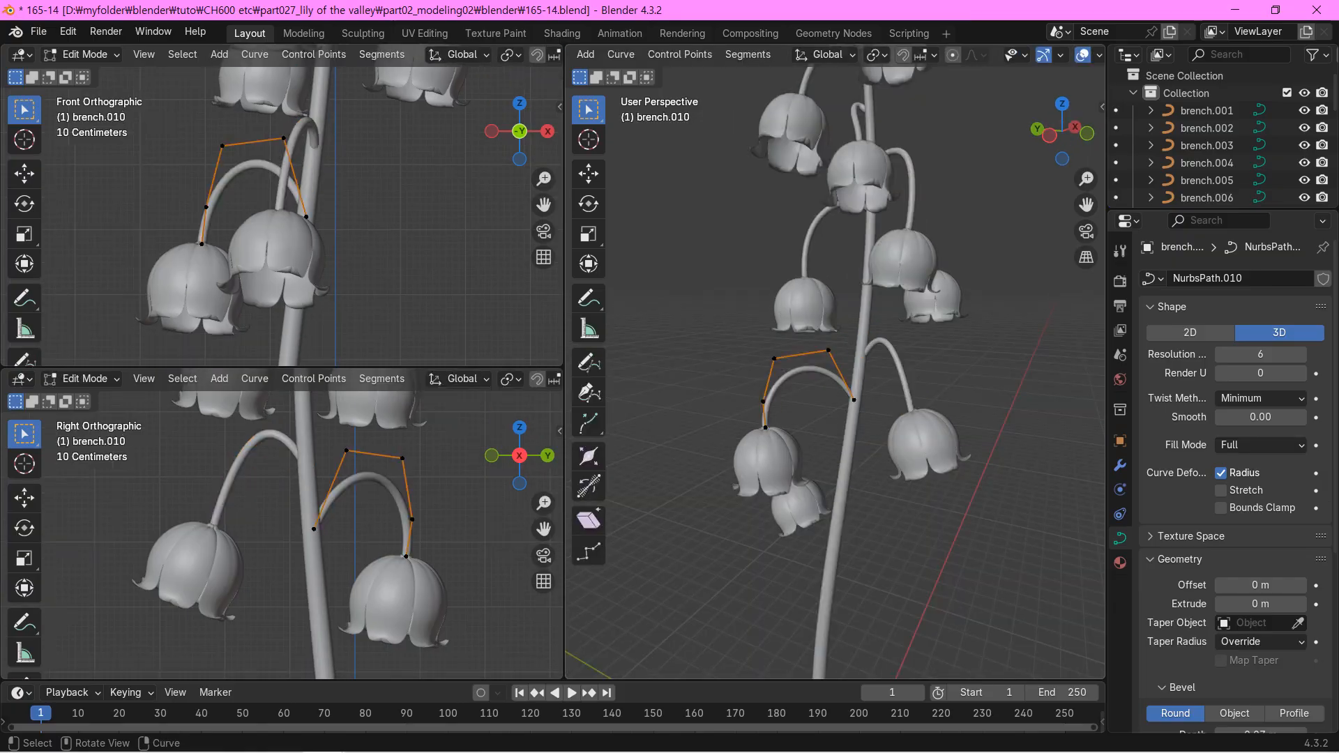
pyautogui.press('Tab')
pyautogui.hotkey('shift', 'd')
pyautogui.press('Escape')
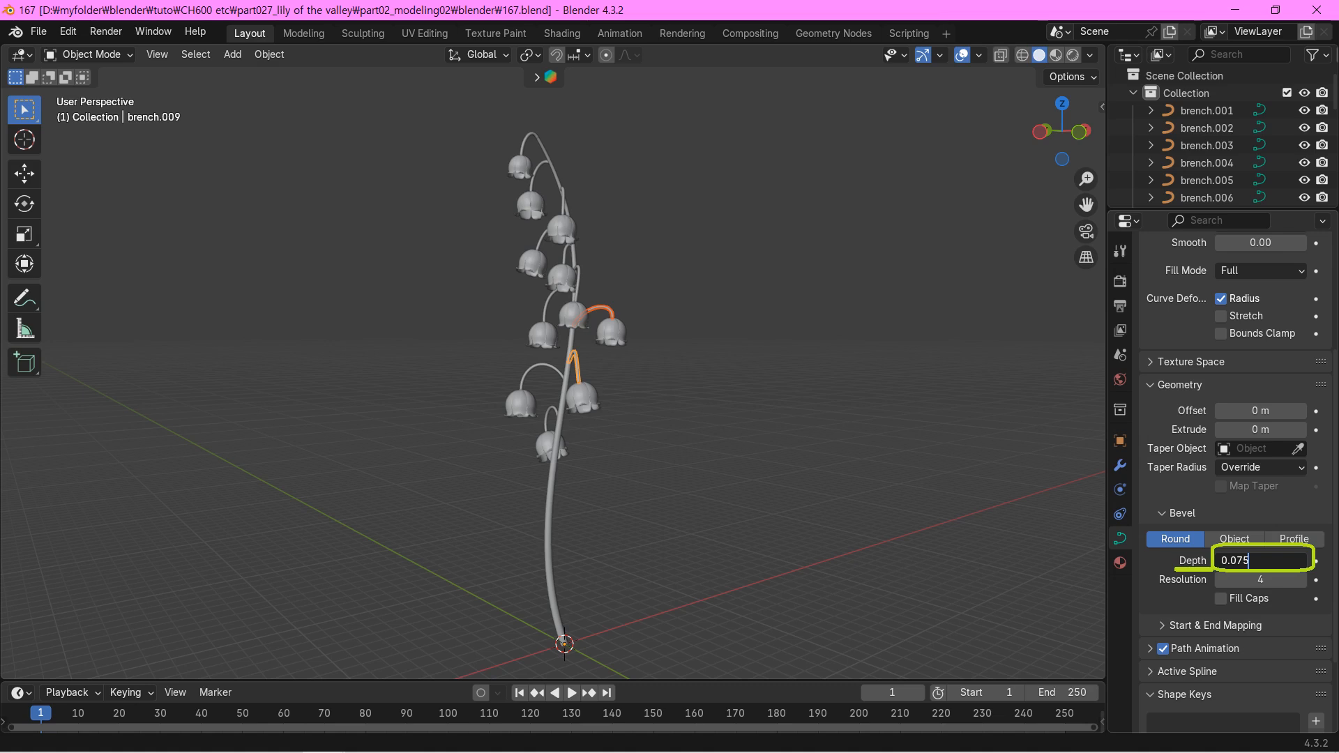
# Step: Set the bevel depth to 0.08 m on the two lowest branches and 0.075 m on the two branches above them
pyautogui.press('Return')
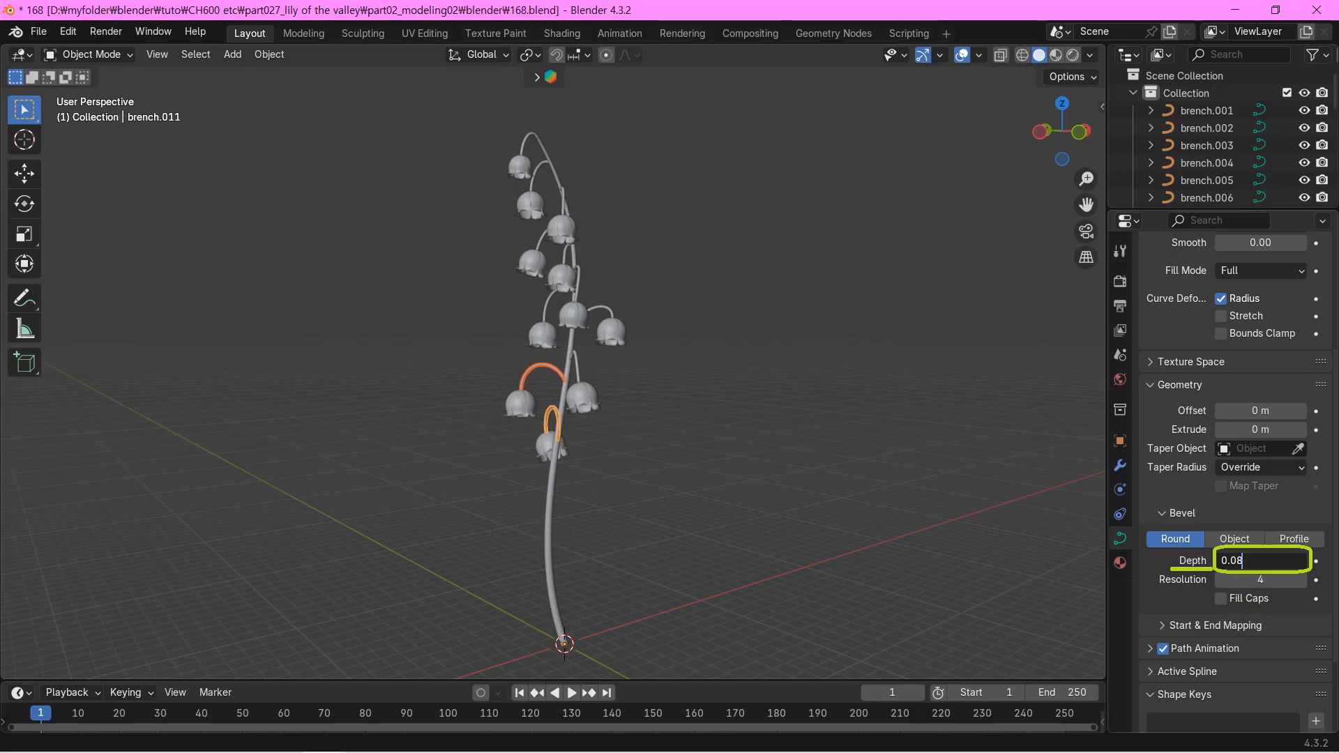
pyautogui.press('Return')
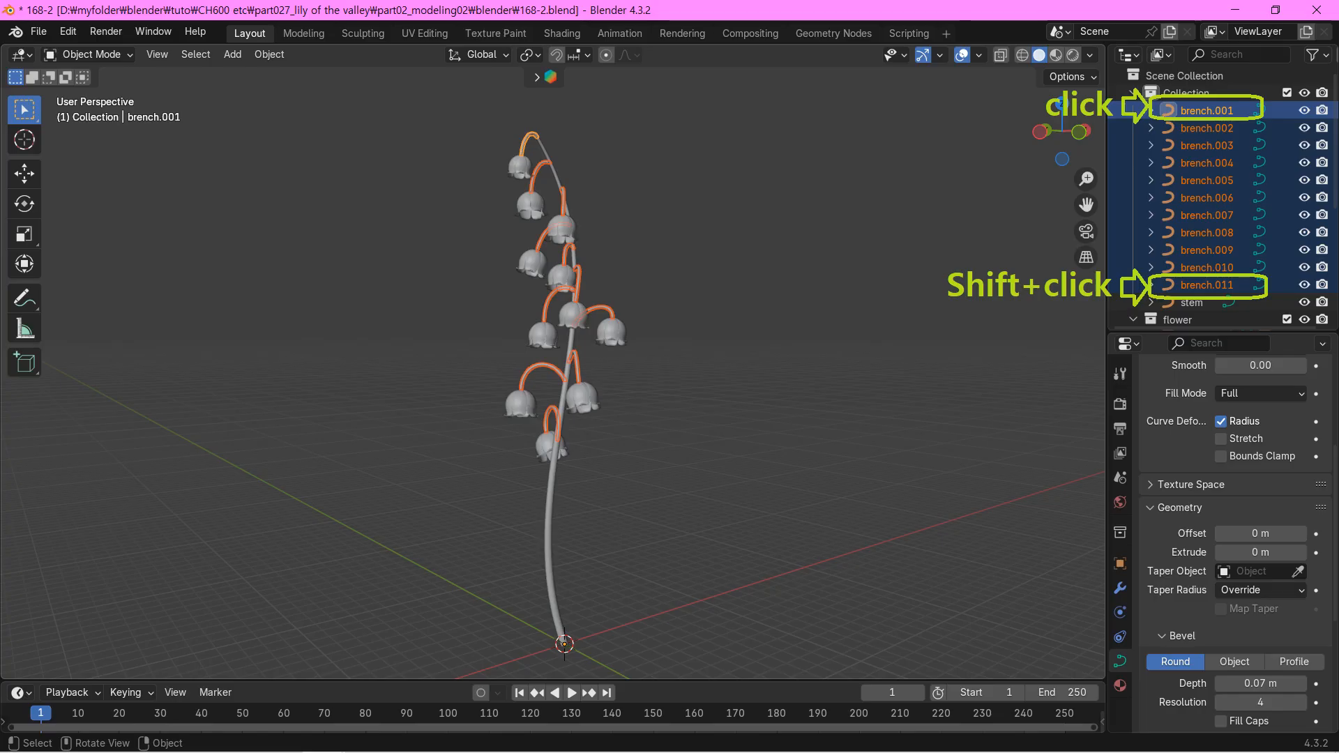
# Step: Move brench.001 through brench.011 into a new collection named brench and deselect everything
pyautogui.press('m')
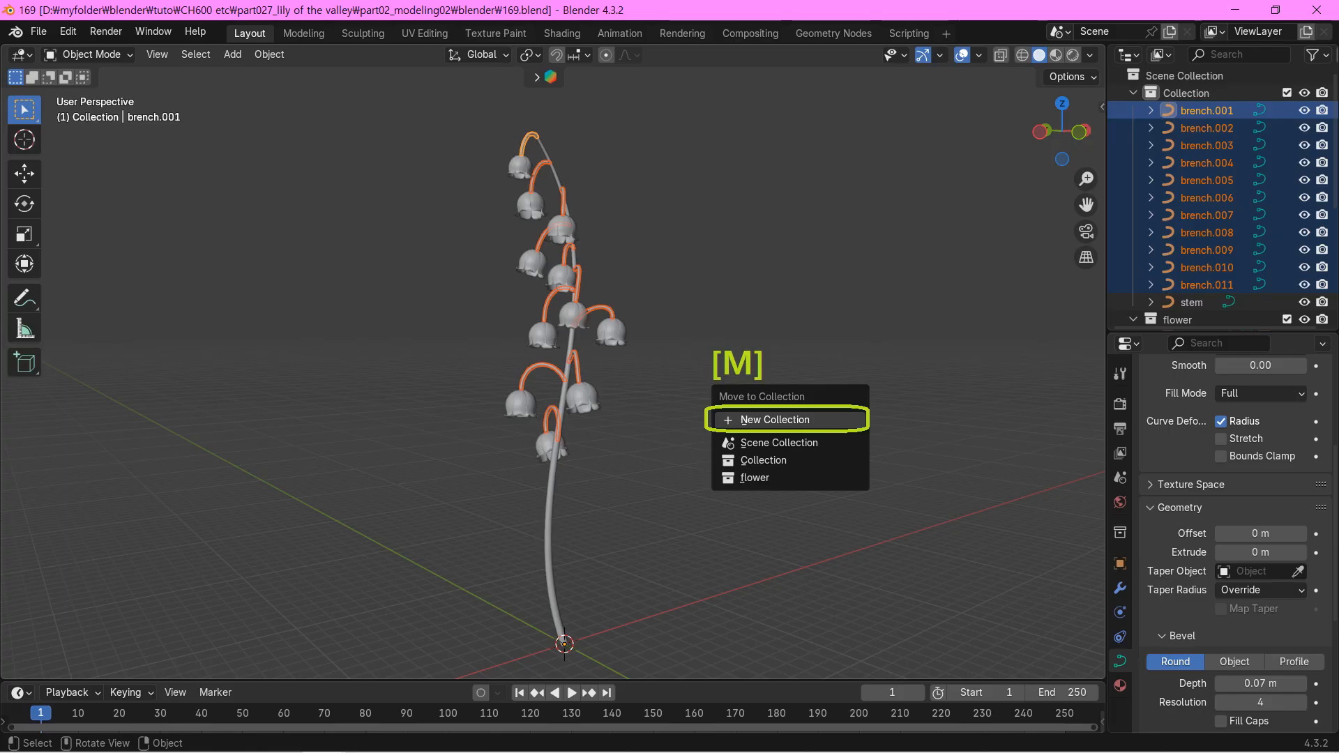
pyautogui.press('Return')
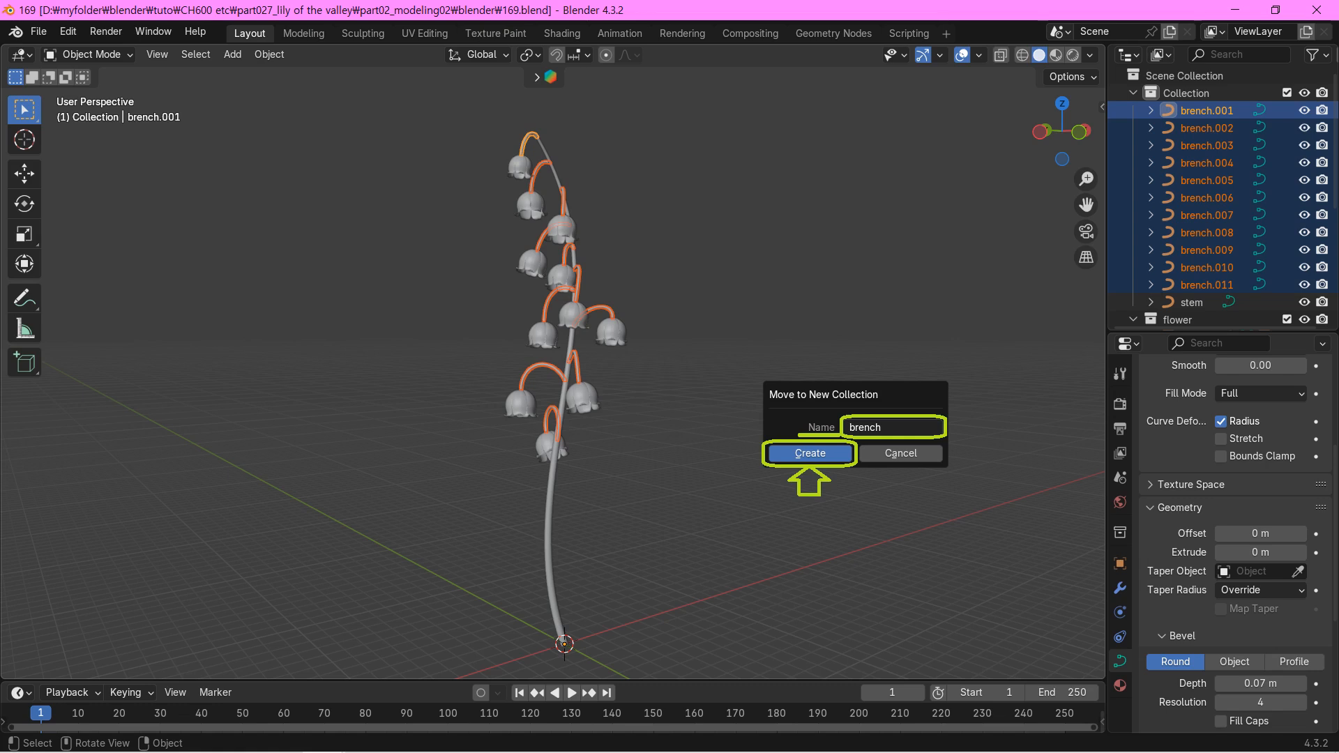
pyautogui.press('Return')
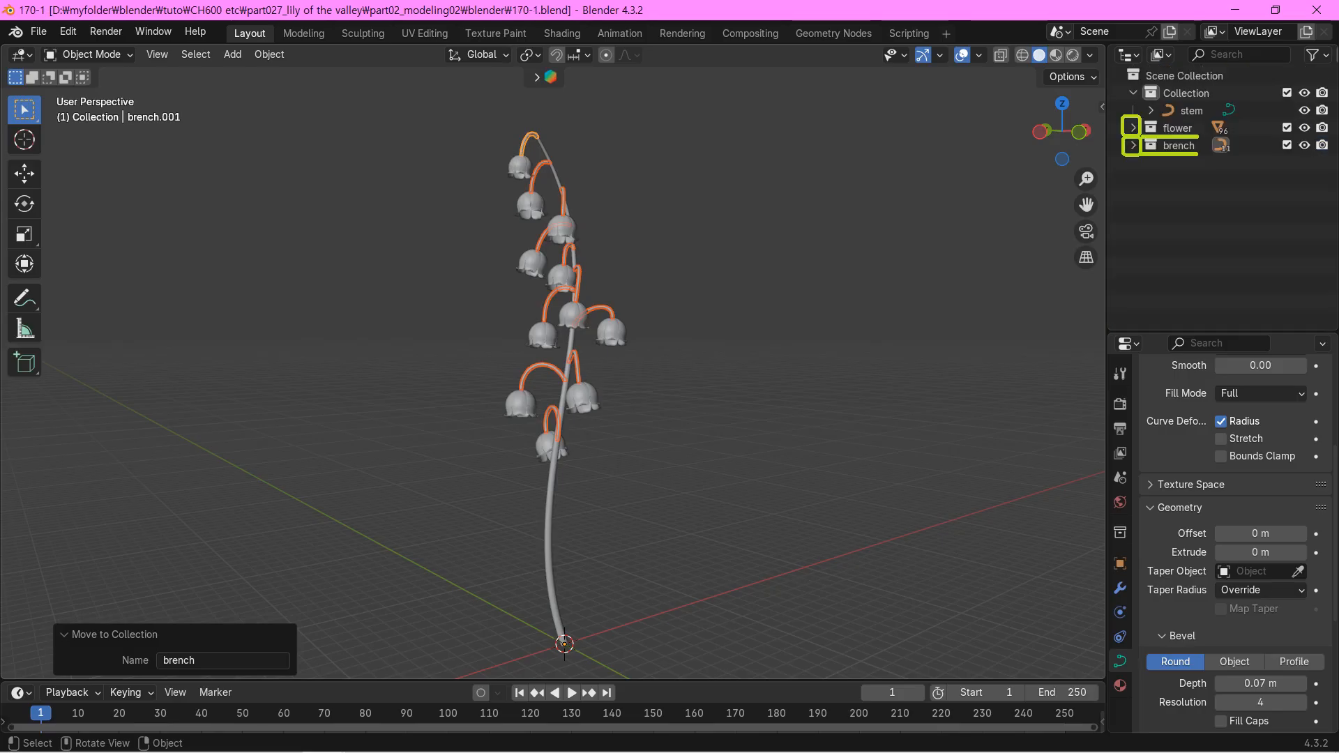
pyautogui.hotkey('alt', 'a')
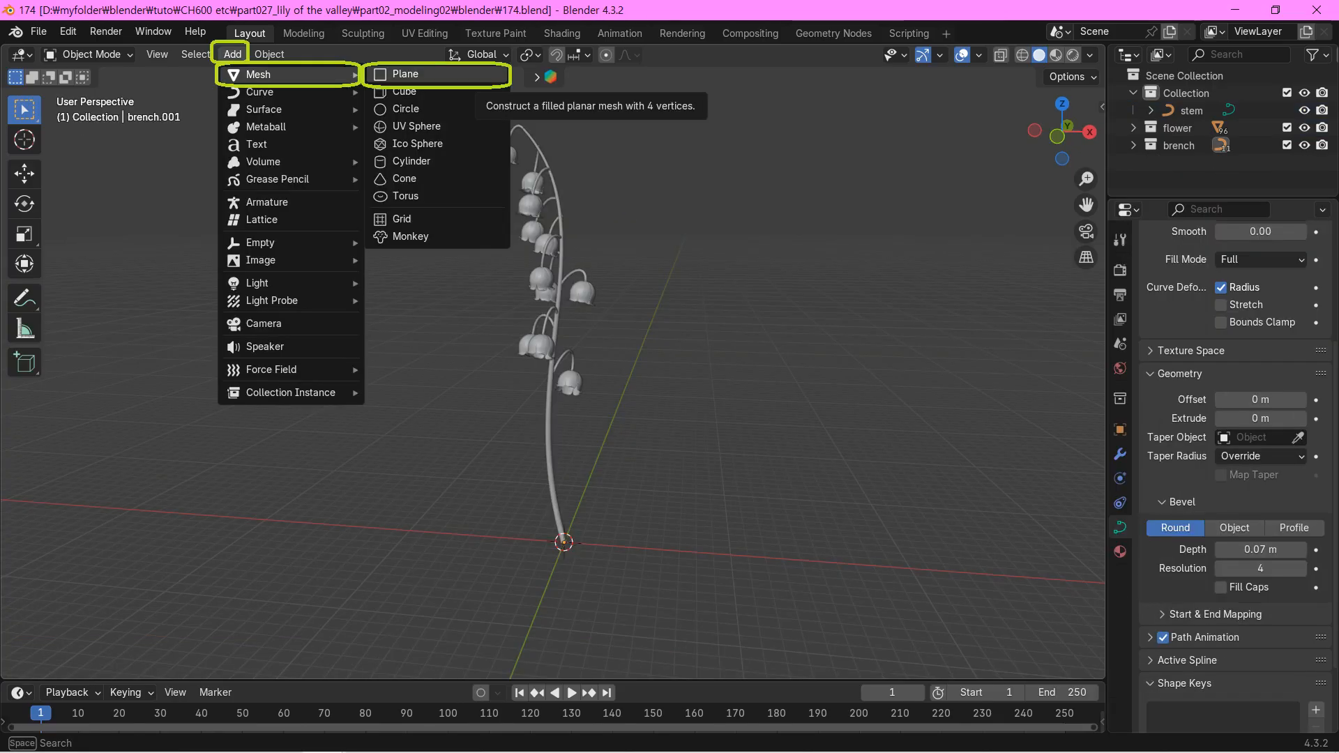
# Step: Add a plane at the stem base for the leaf, with a Subdivision Surface modifier and smooth shading
pyautogui.click(438, 74)
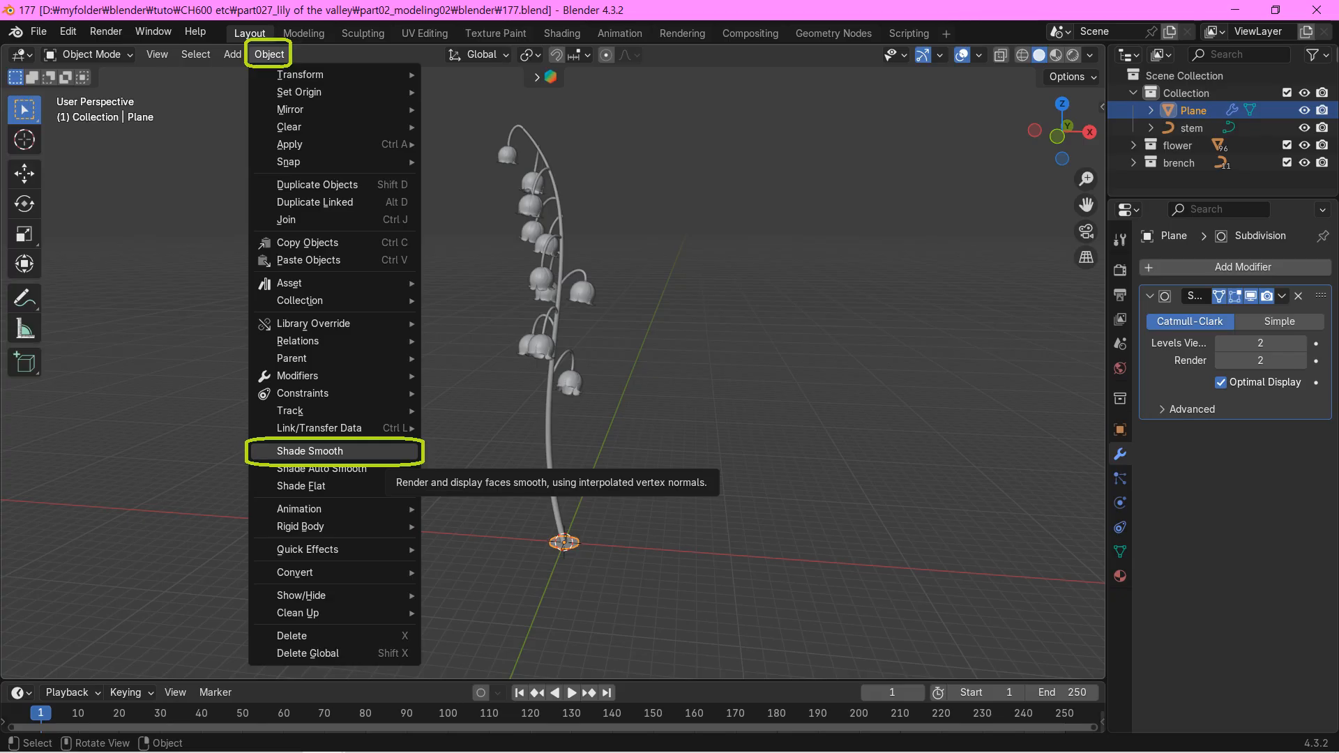
pyautogui.click(309, 452)
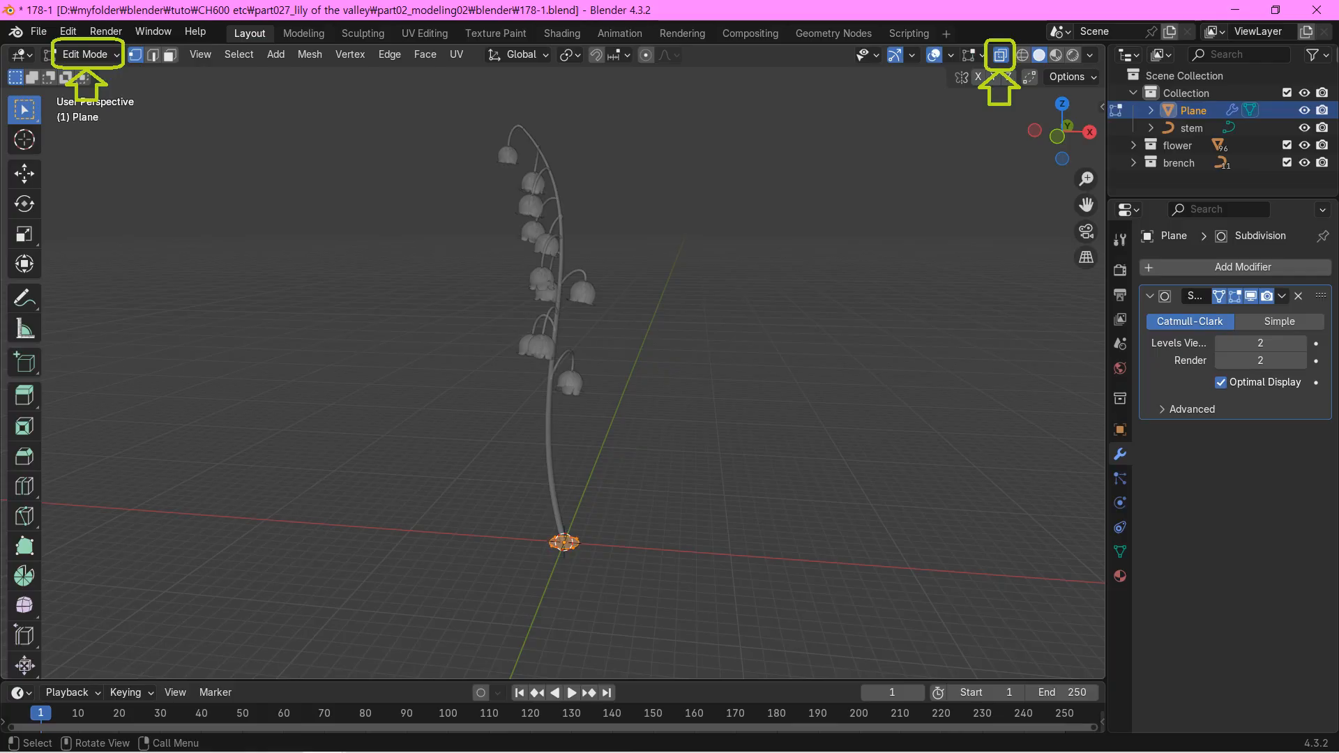
# Step: Rotate the plane's mesh 90° about the X axis and raise it 1 m along Z
pyautogui.write('r')
pyautogui.write('x')
pyautogui.write('90')
pyautogui.press('Return')
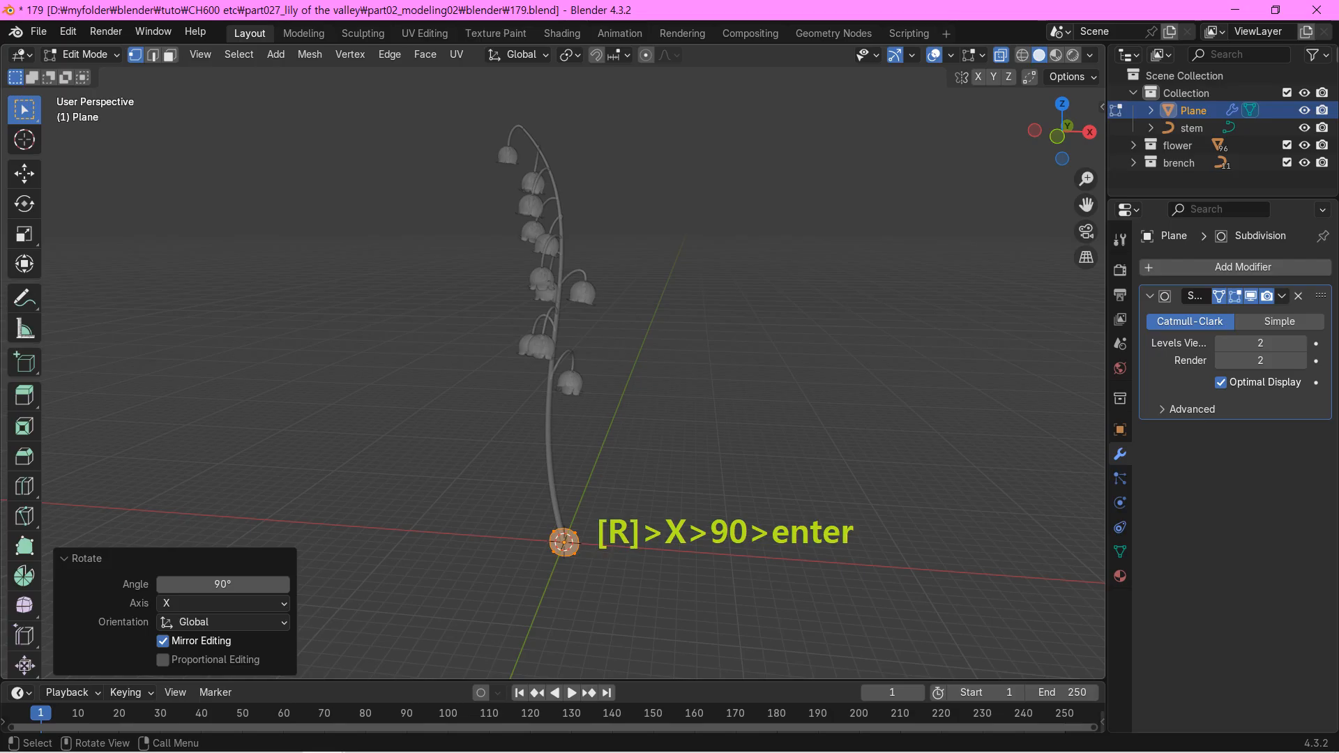
pyautogui.write('g')
pyautogui.write('z')
pyautogui.write('1')
pyautogui.press('Return')
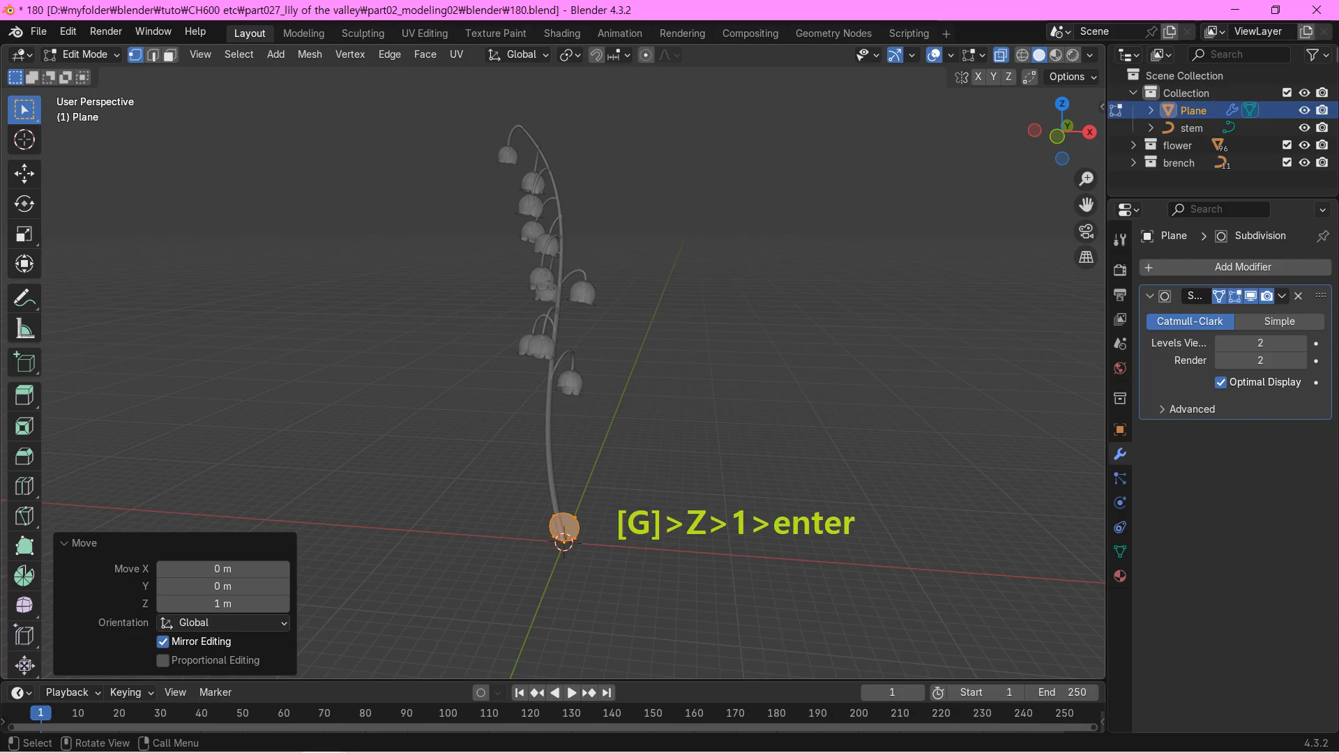
# Step: Widen the plane's mesh along X and build it upward into a tall leaf blade tapering to a point
pyautogui.press('s')
pyautogui.press('x')
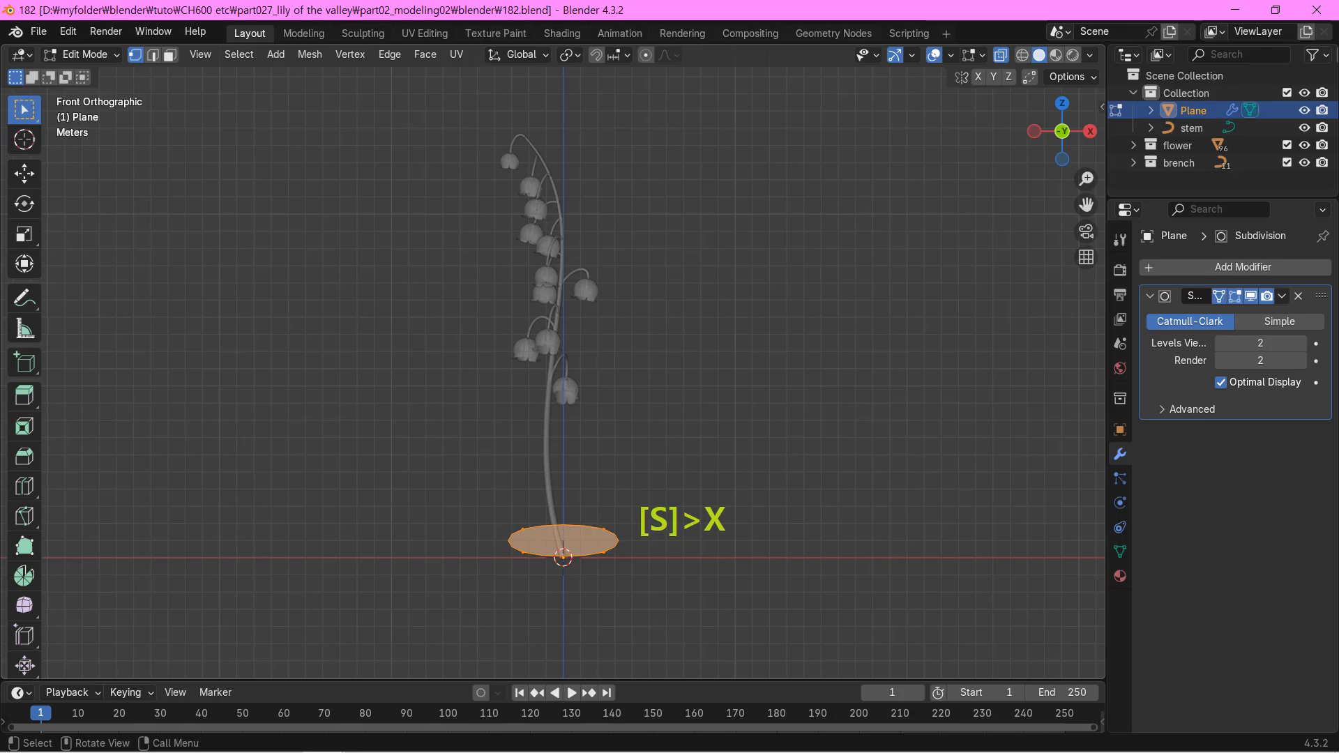
pyautogui.moveTo(510, 515); pyautogui.dragTo(619, 536)
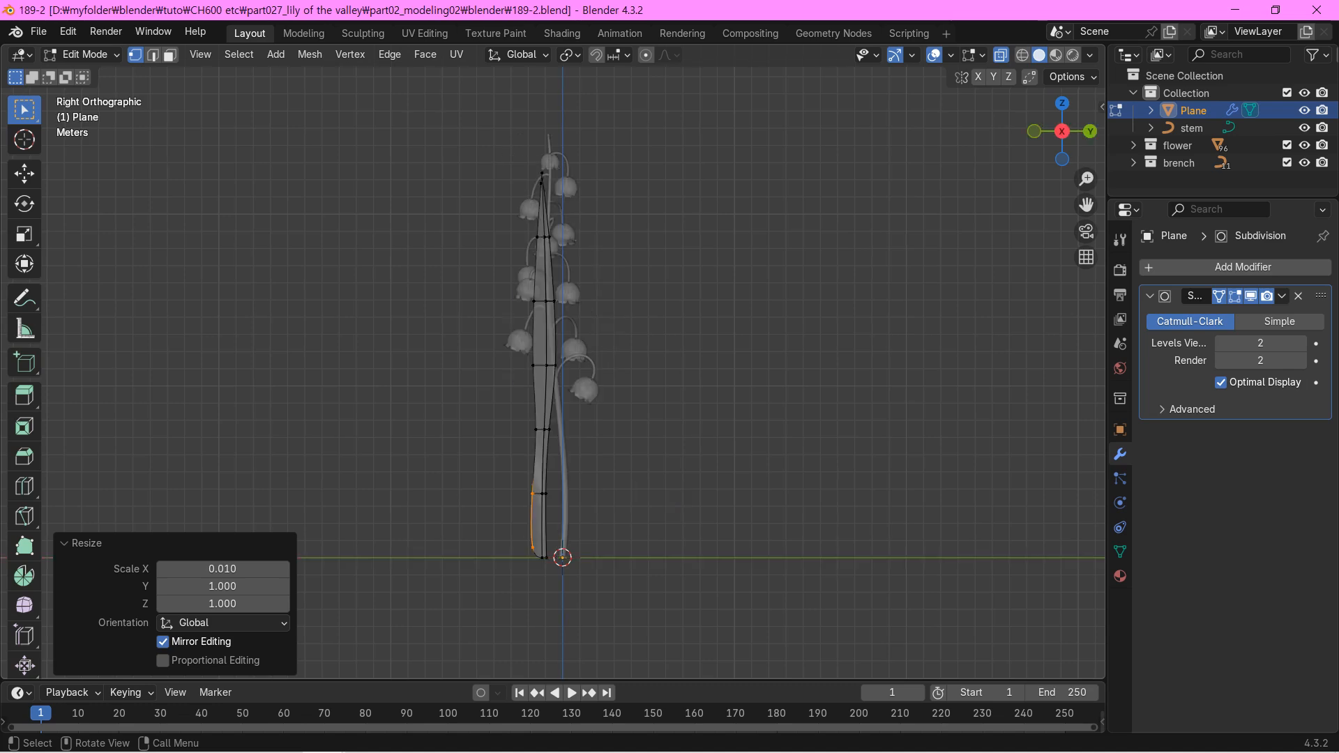
# Step: Move the entire leaf mesh 1.5 m along the Y axis
pyautogui.press('a')
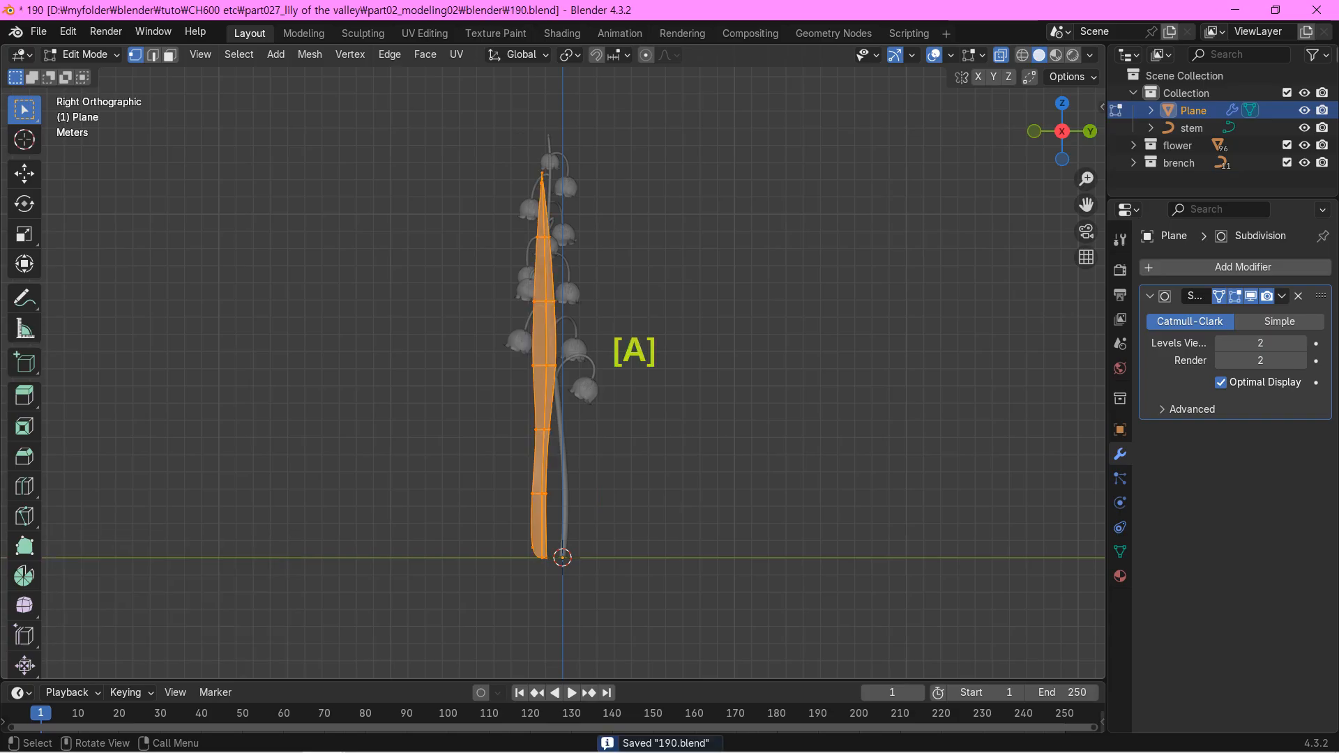
pyautogui.write('g')
pyautogui.write('y')
pyautogui.write('1.5')
pyautogui.press('Return')
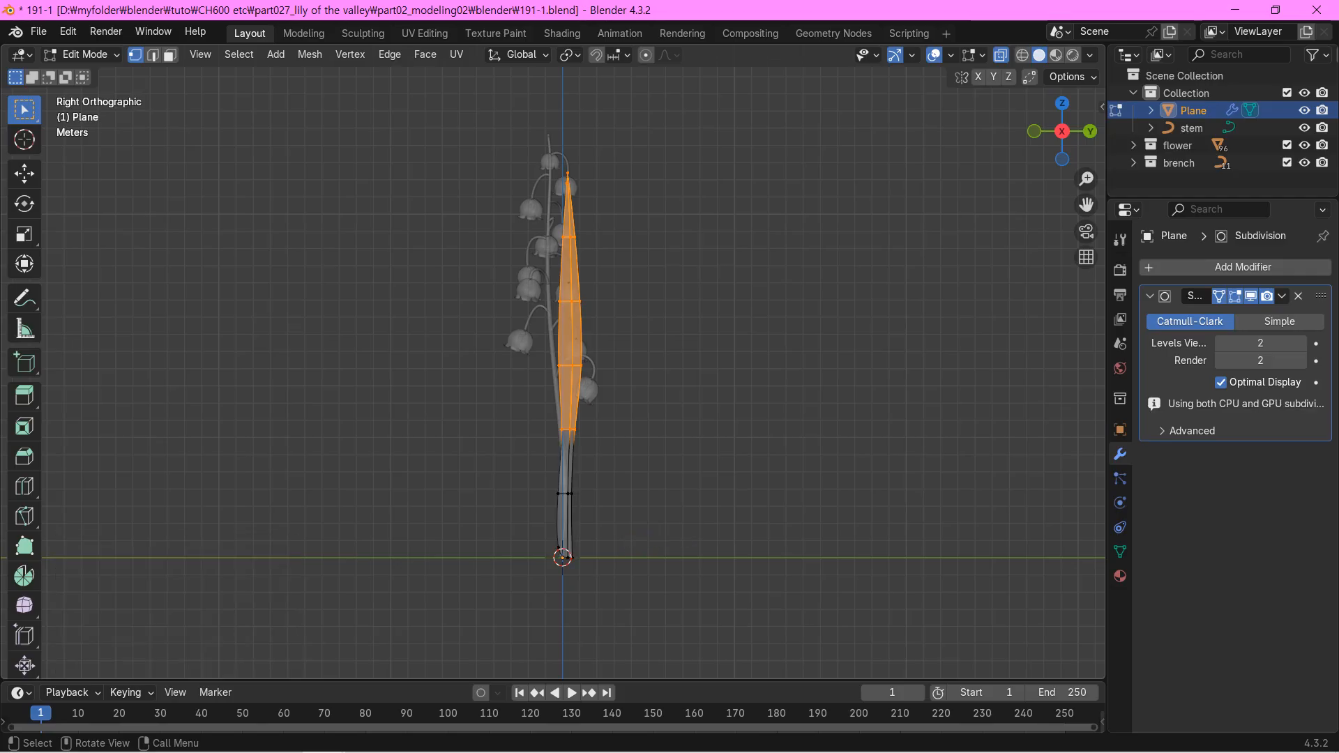
# Step: Move the leaf's sections above its two lowest vertex rows 0.5 m along Y
pyautogui.write('g')
pyautogui.write('y')
pyautogui.write('0.5')
pyautogui.press('Return')
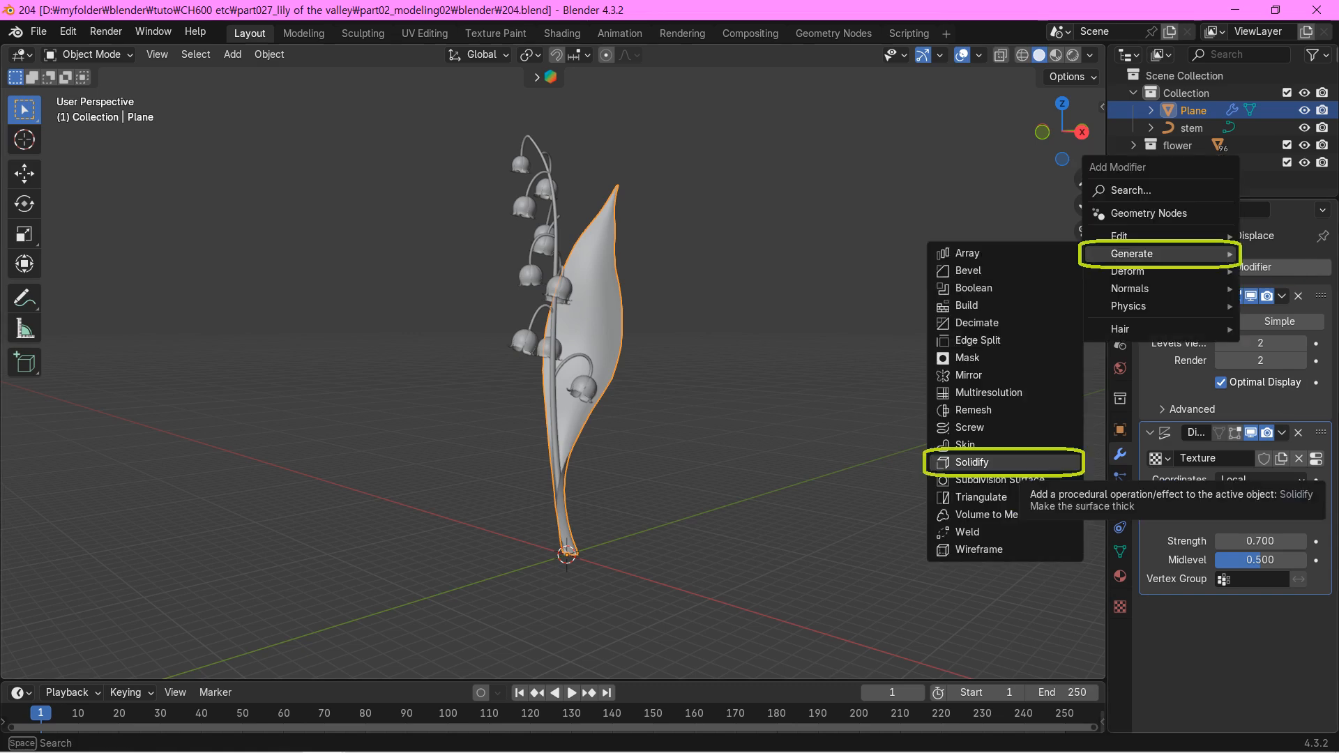
# Step: Add a Solidify modifier with 0.02 m thickness to the leaf and shift its base about -0.15 m along local Y
pyautogui.click(971, 463)
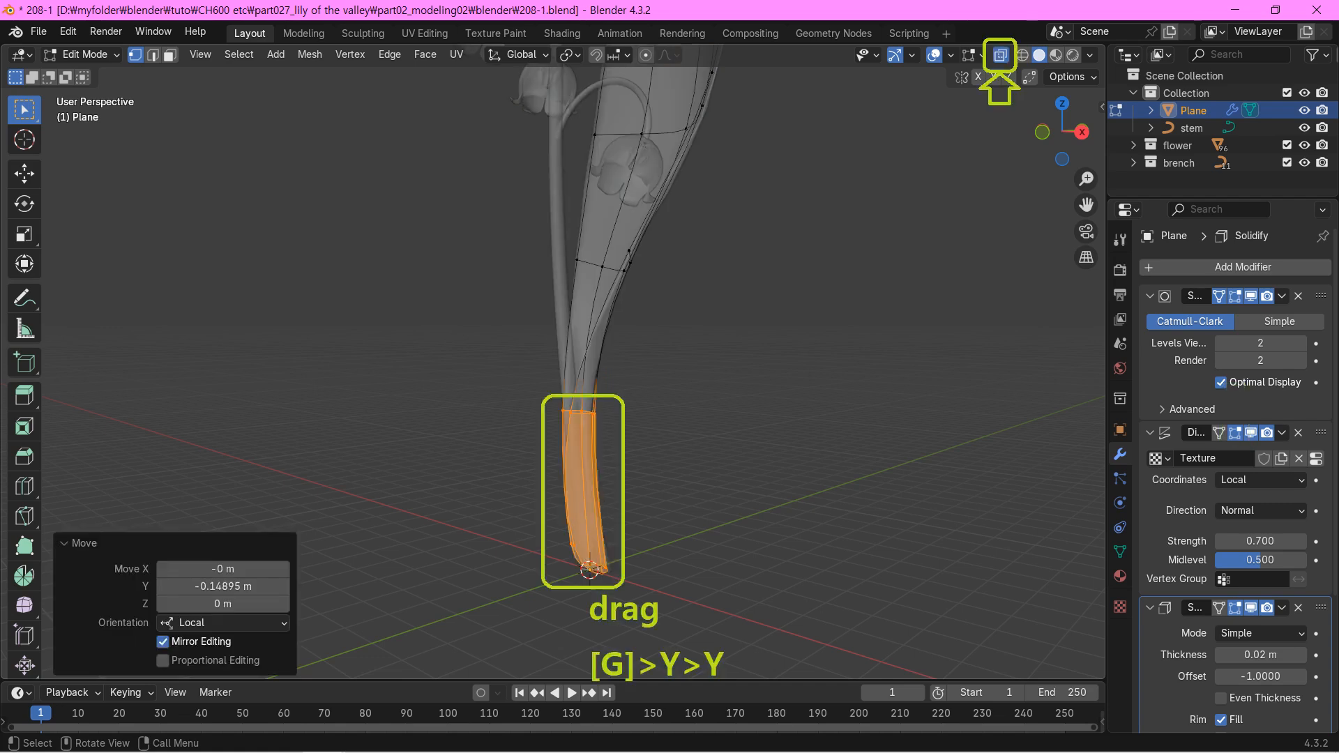
pyautogui.hotkey('alt', 'z')
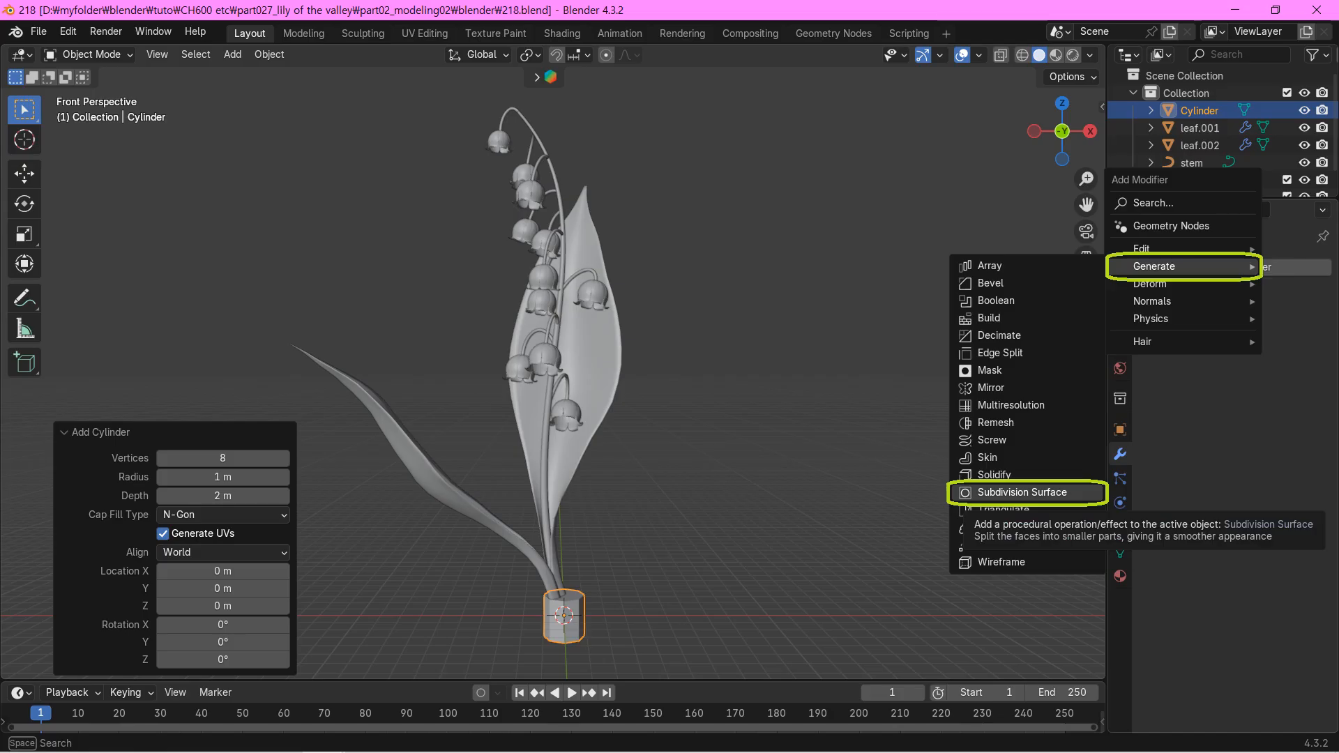
# Step: Give the eight-sided cylinder at the plant's base a Subdivision Surface modifier and smooth shading
pyautogui.click(1022, 492)
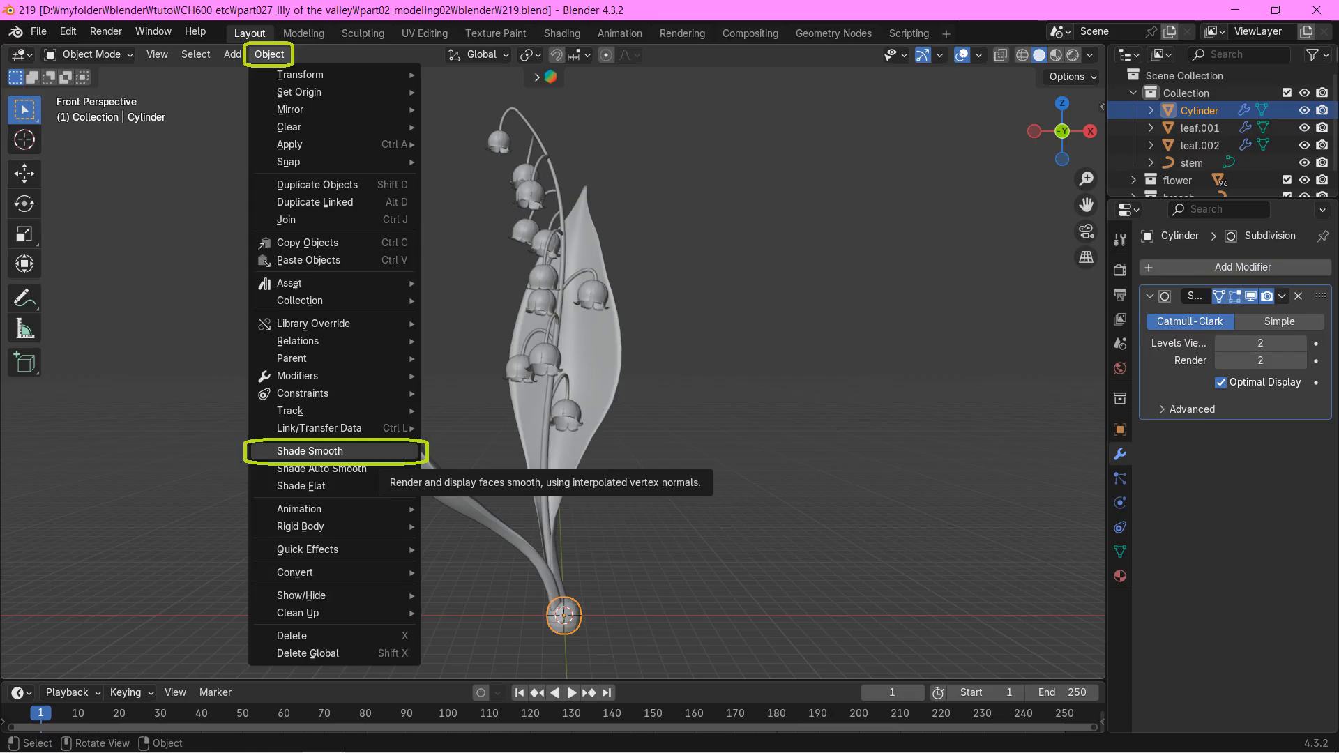
pyautogui.click(310, 451)
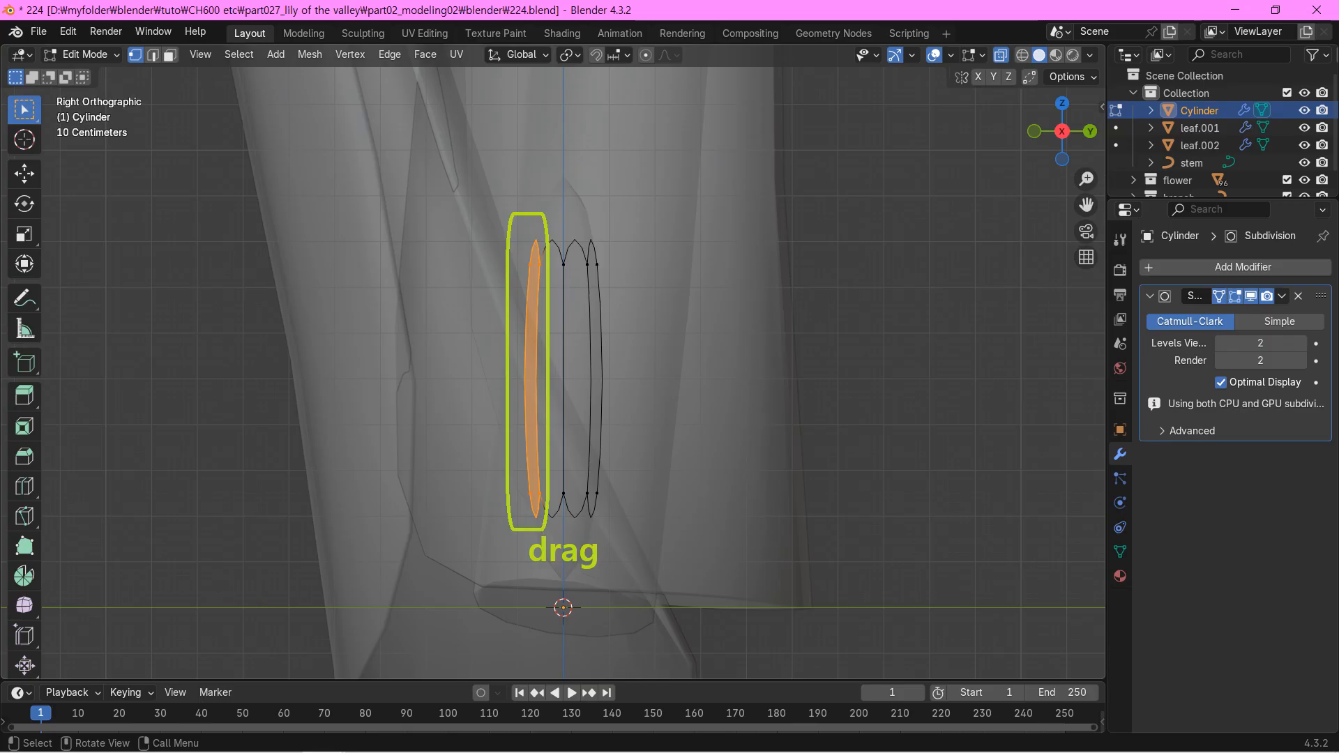
# Step: Delete the cylinder's vertices on the -Y side and shape the rest into a pointed stipule, lowering the upper side vertices 0.25 m
pyautogui.press('x')
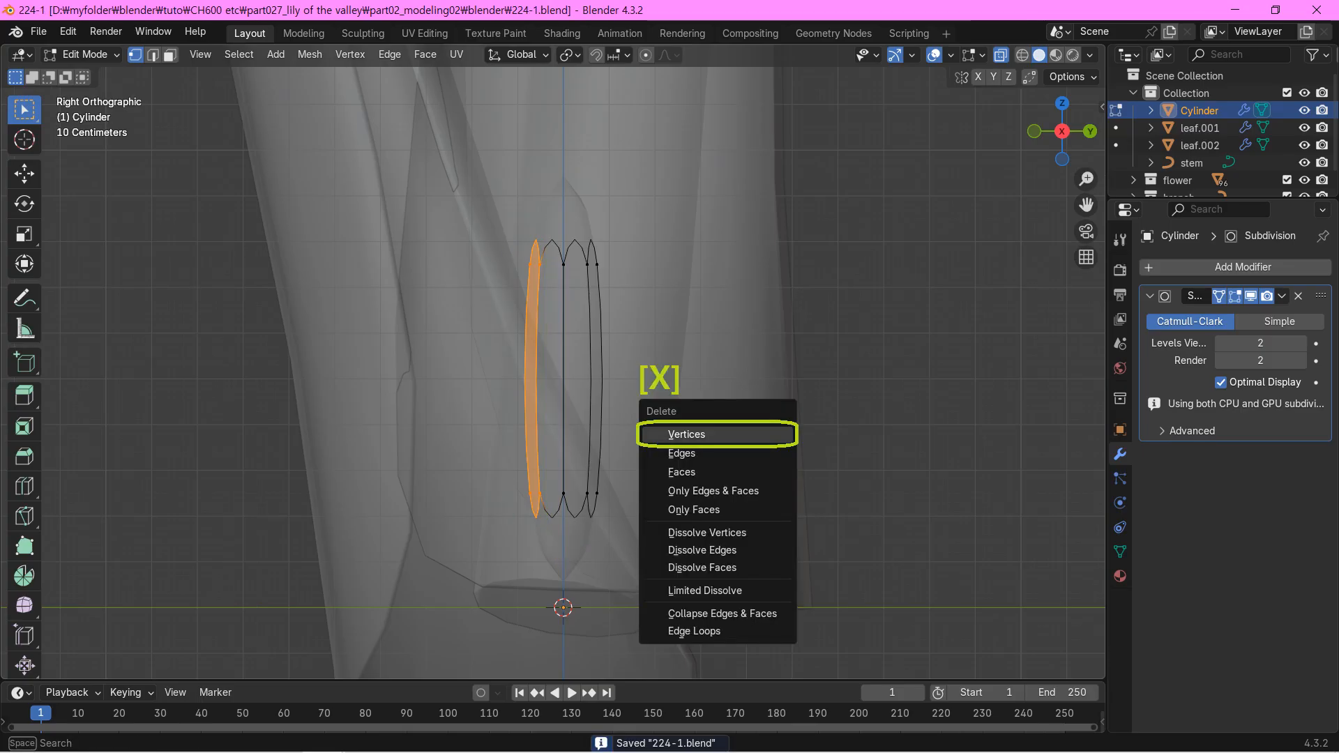
pyautogui.press('Return')
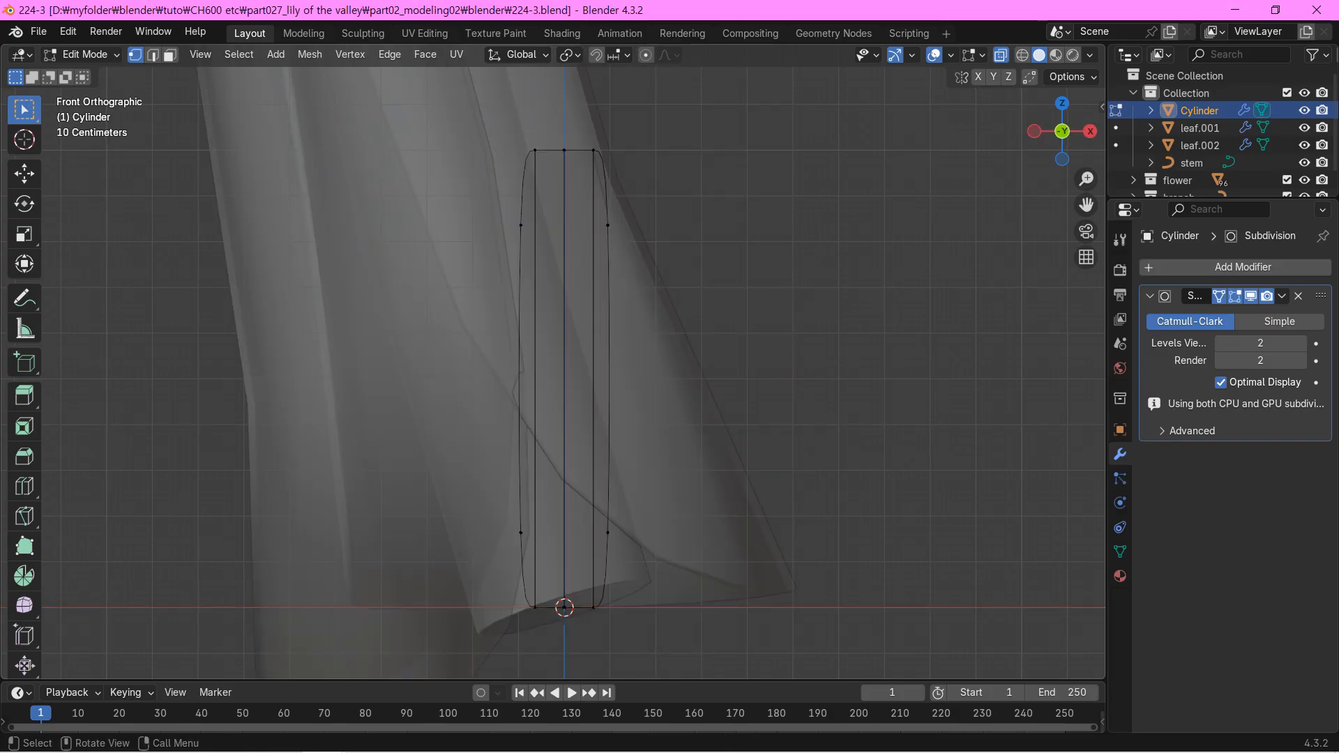
pyautogui.moveTo(512, 133); pyautogui.dragTo(544, 246)
pyautogui.keyDown('shift'); pyautogui.moveTo(585, 133); pyautogui.dragTo(617, 244); pyautogui.keyUp('shift')
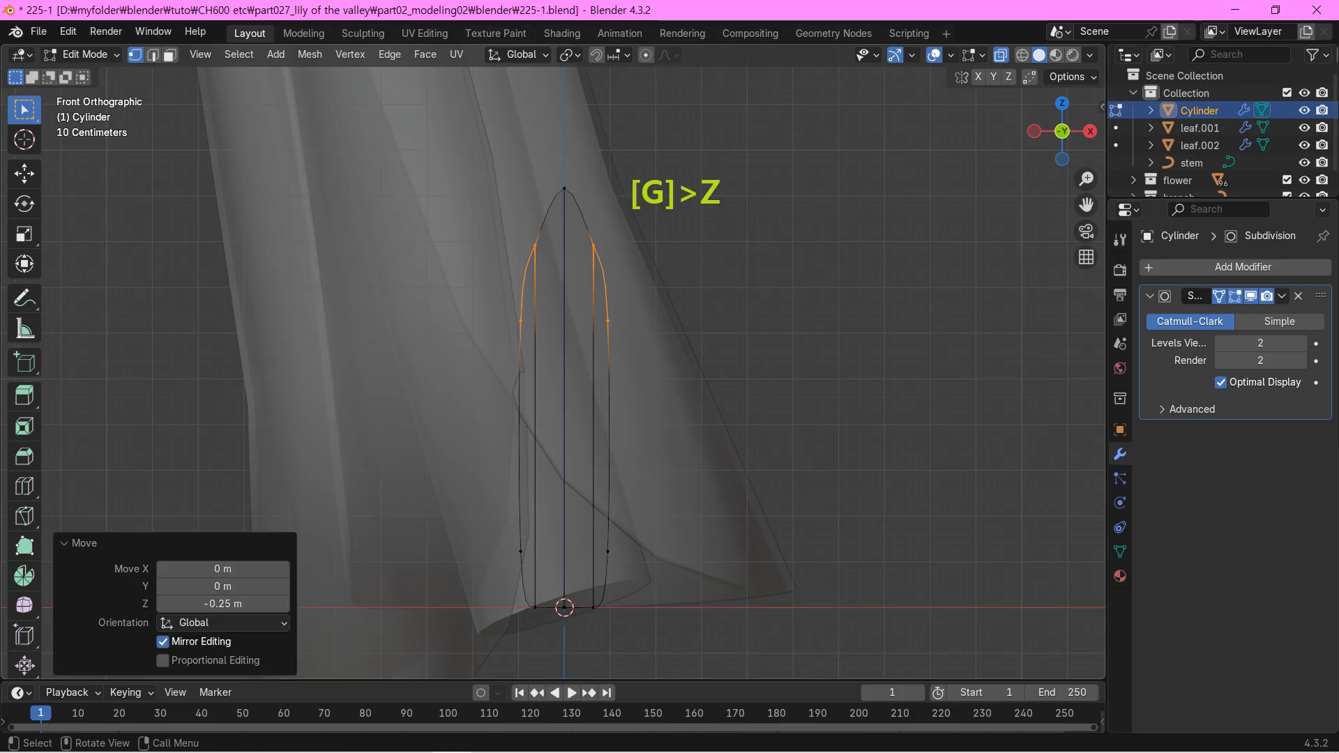
pyautogui.keyDown('ctrl'); pyautogui.moveTo(520, 231); pyautogui.dragTo(614, 260); pyautogui.keyUp('ctrl')
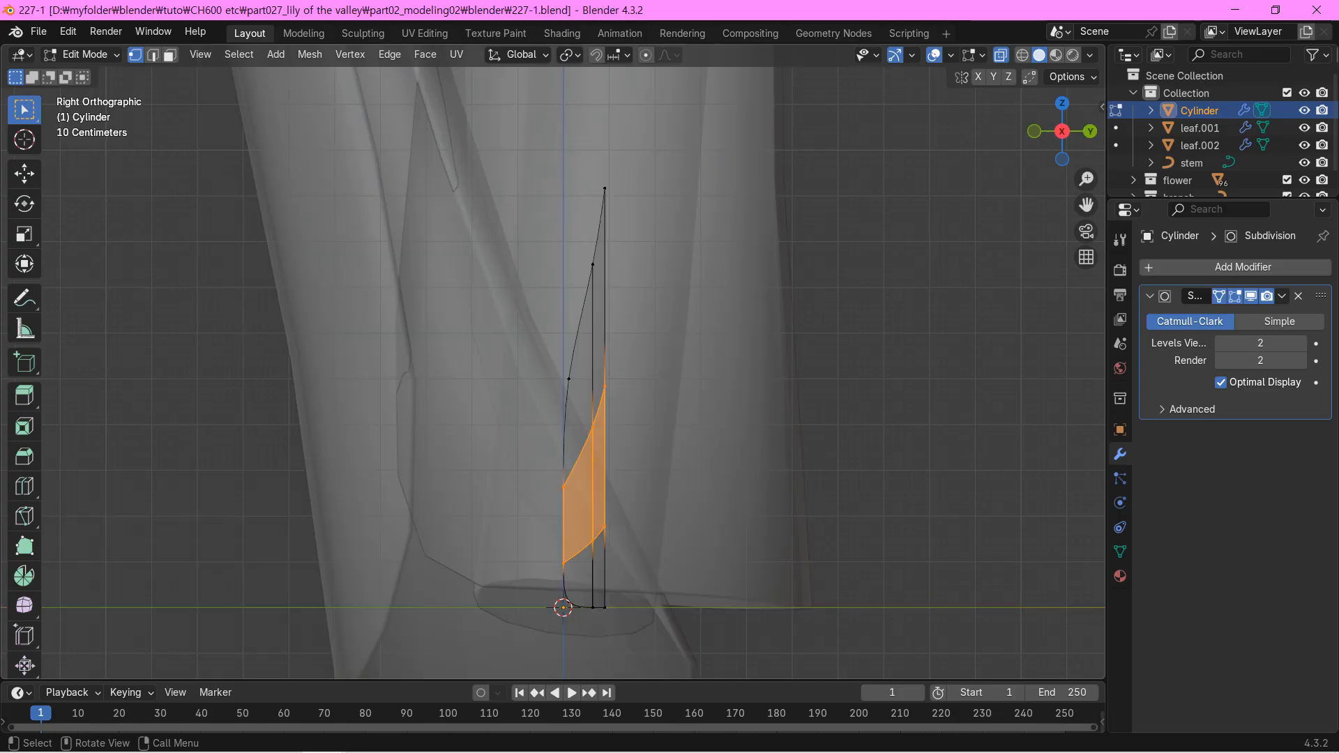
pyautogui.click(604, 188)
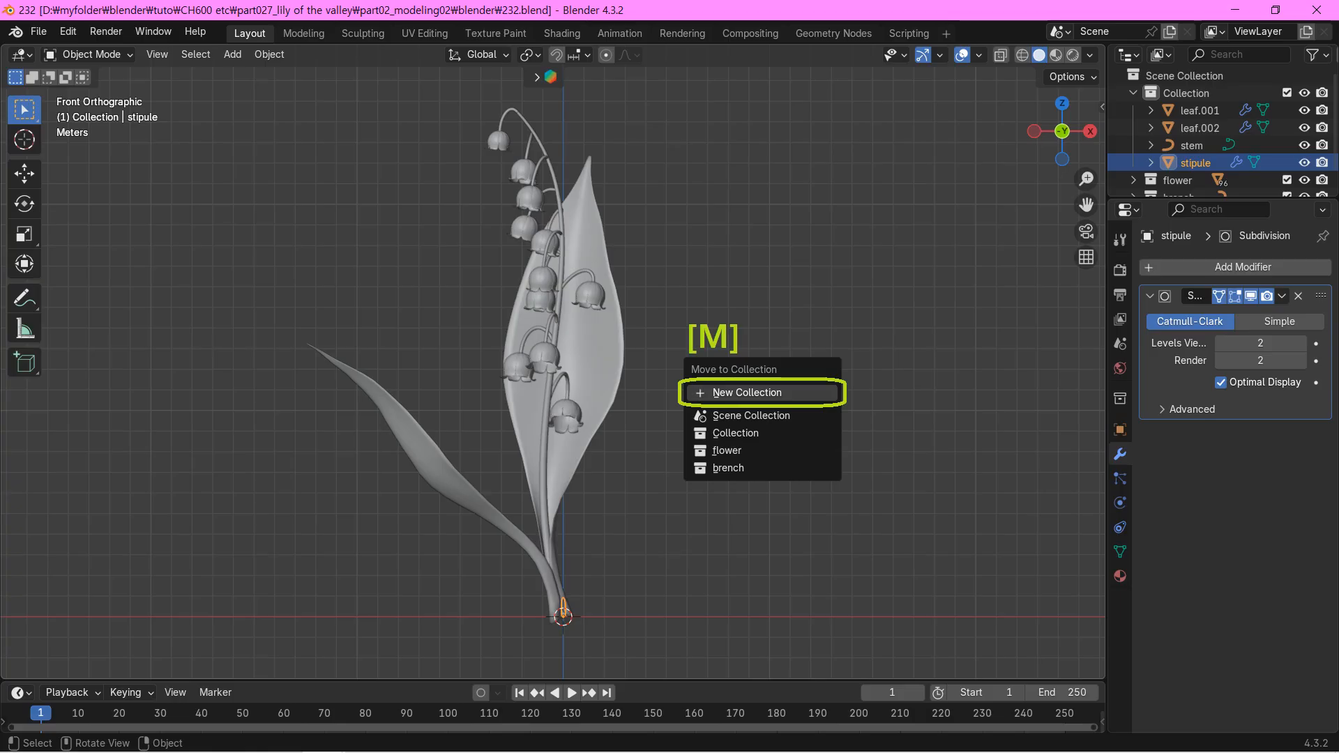
# Step: Move the stipule into a new collection named stipule and fit a scaled, rotated duplicate at the topmost branch joint
pyautogui.press('Return')
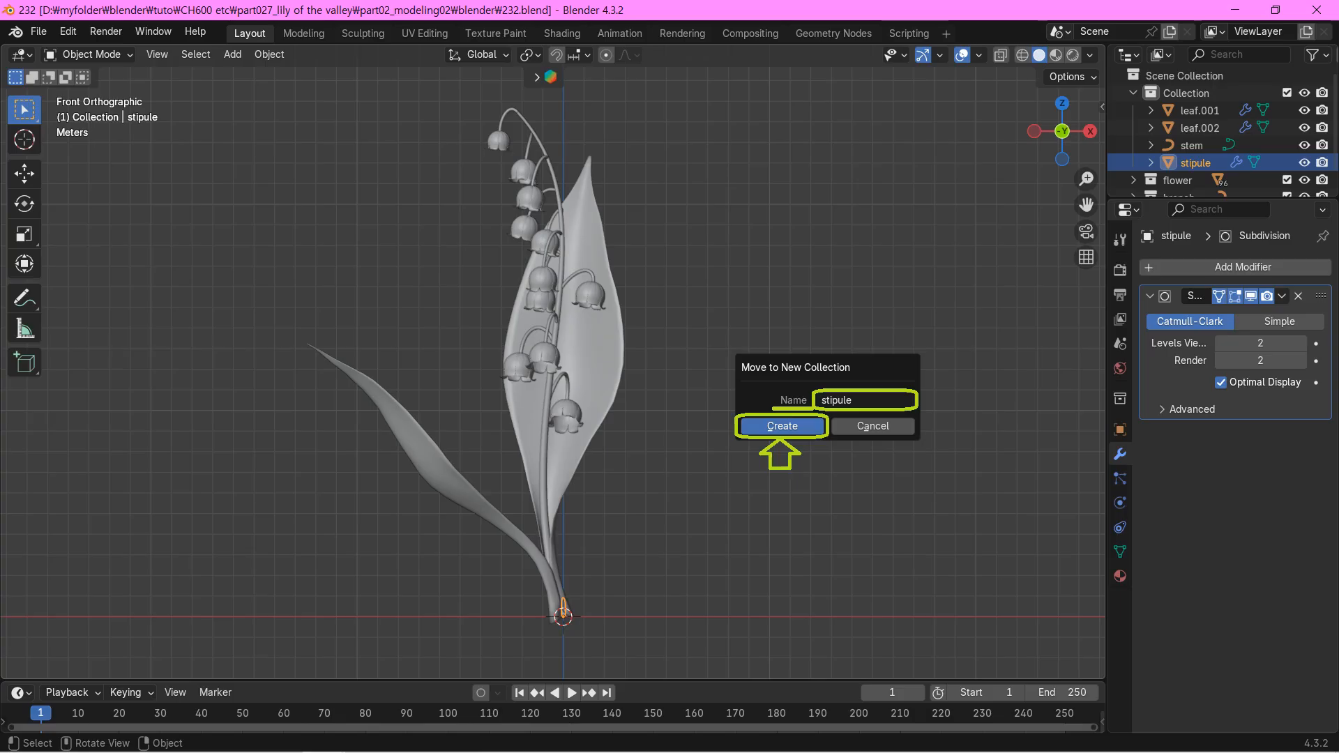
pyautogui.press('Return')
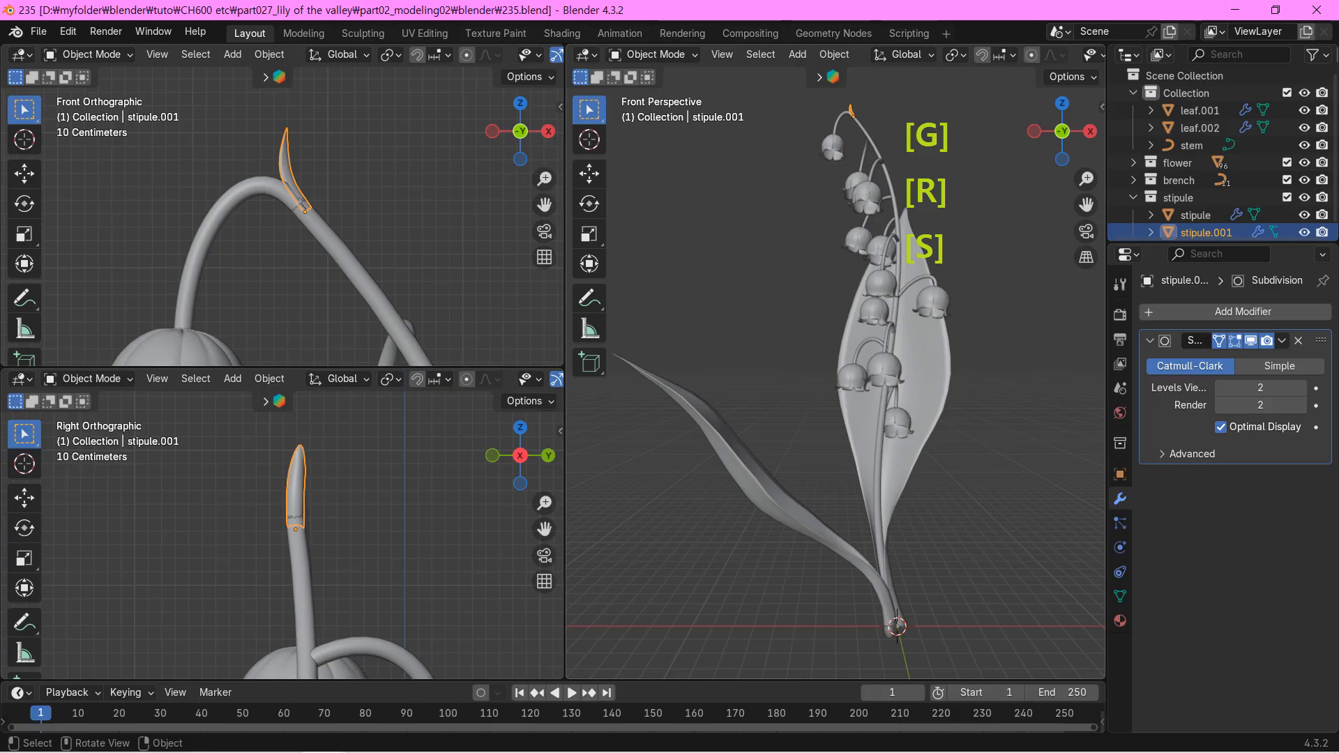
# Step: Place another stipule duplicate at the second branch joint, moved about 0.72 m in X and -0.95 m in Z
pyautogui.hotkey('shift', 'd')
pyautogui.press('Return')
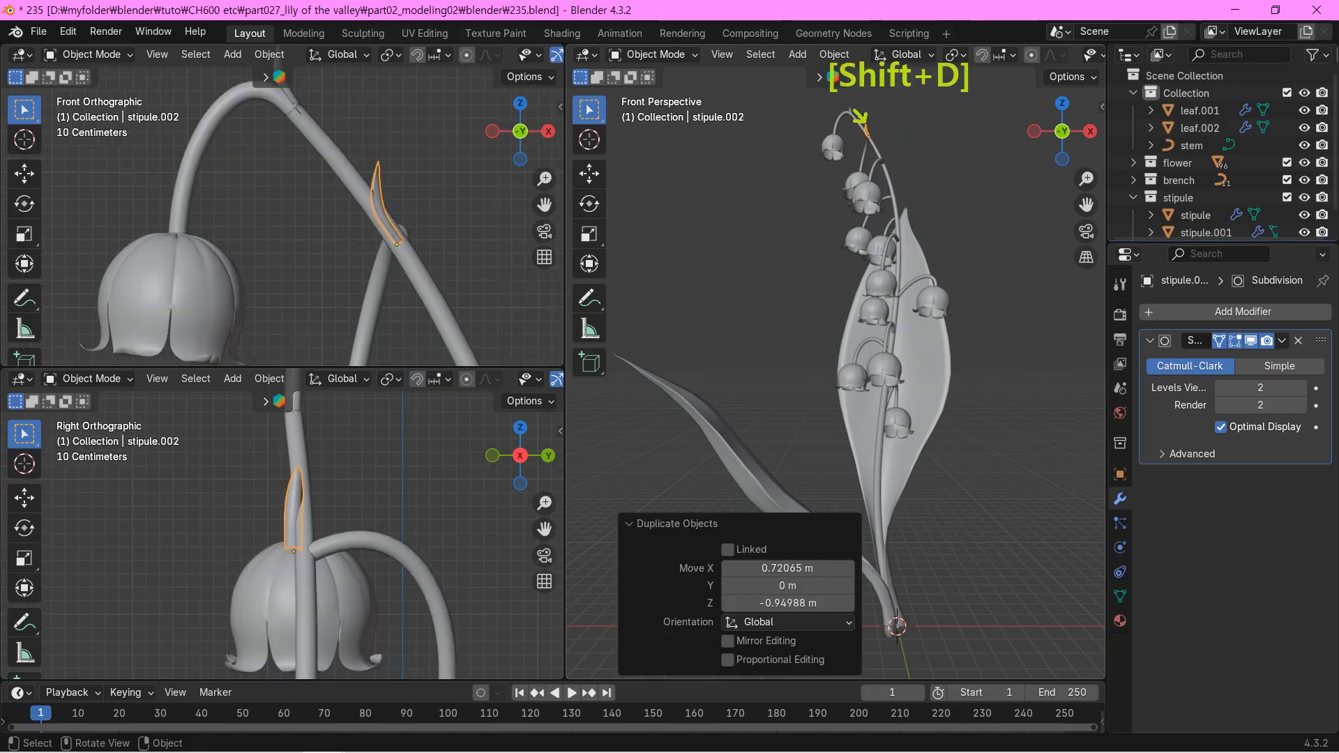